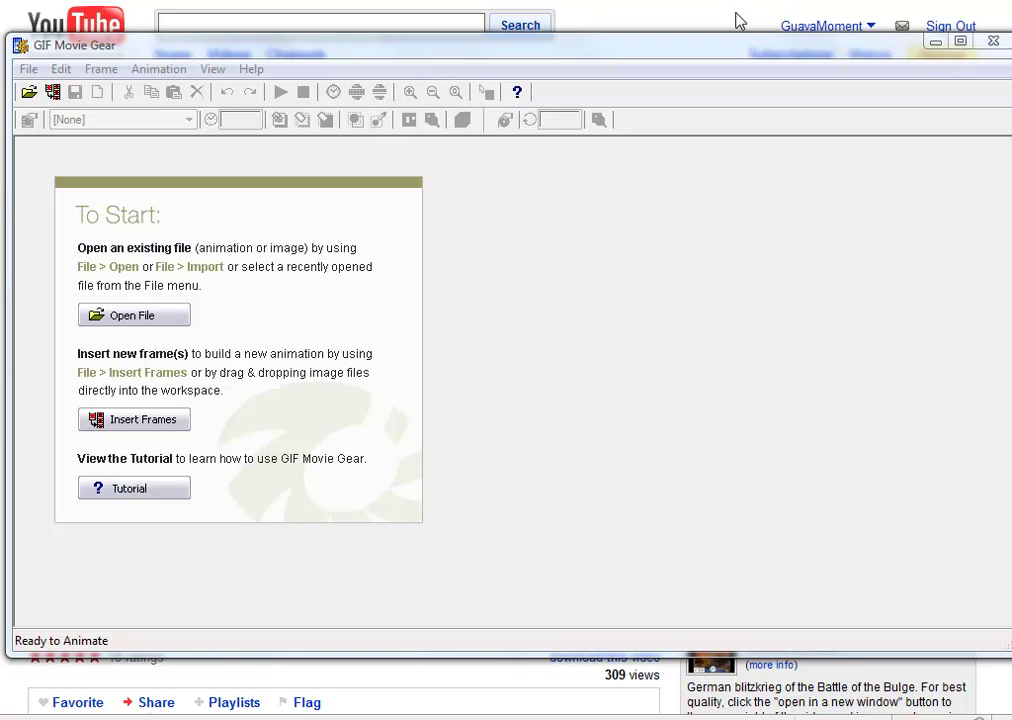
Switch from GIF Movie Gear to Camtasia Studio and start a new screen recording.
click(937, 41)
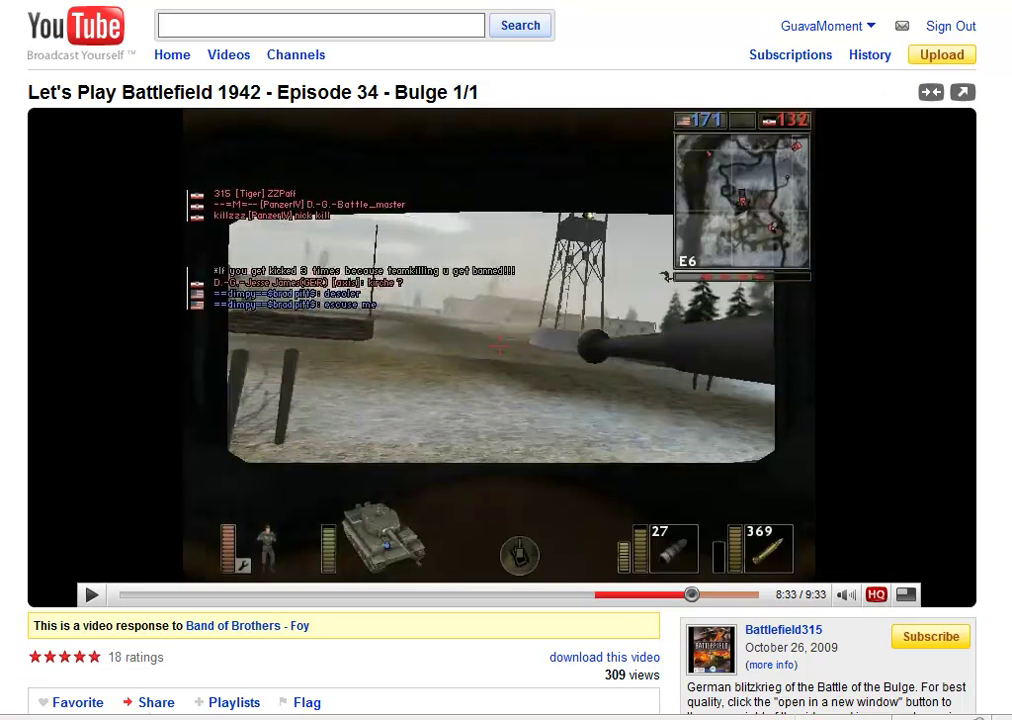
mouse_move(588, 718)
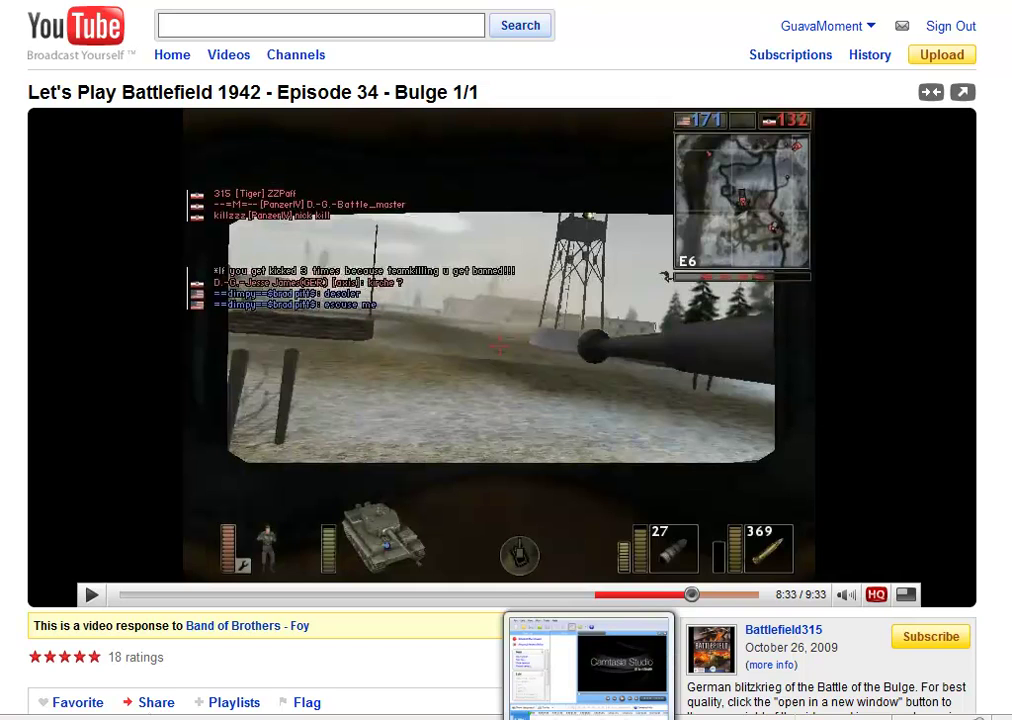
click(588, 665)
click(154, 152)
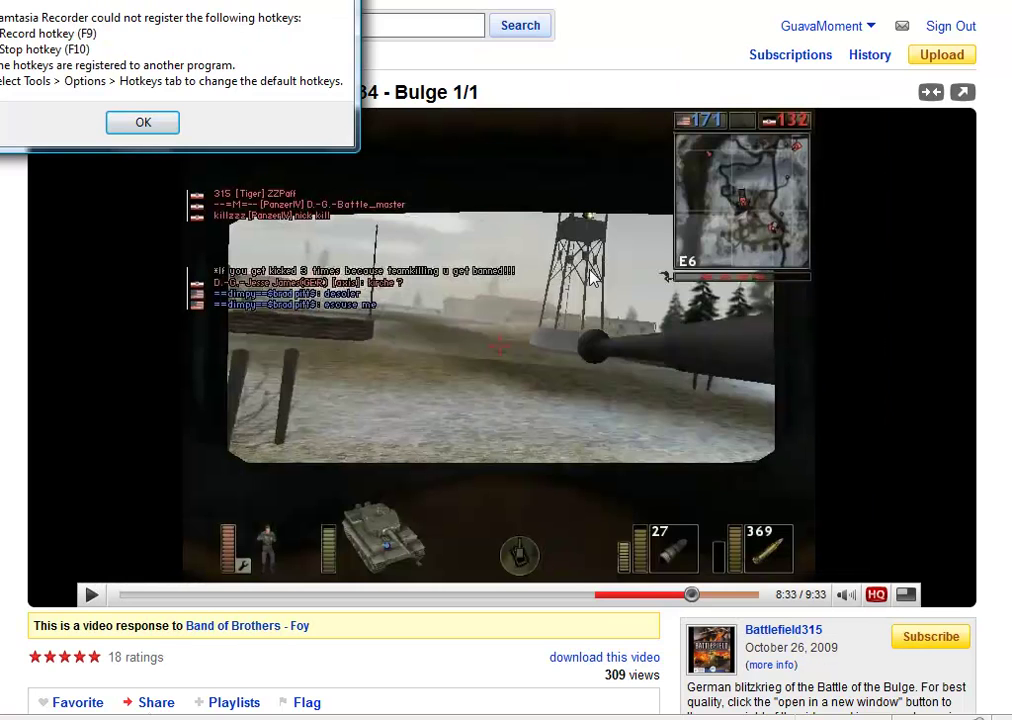
Dismiss the hotkey warning and frame a custom 699 x 528 region around the gameplay video.
click(140, 122)
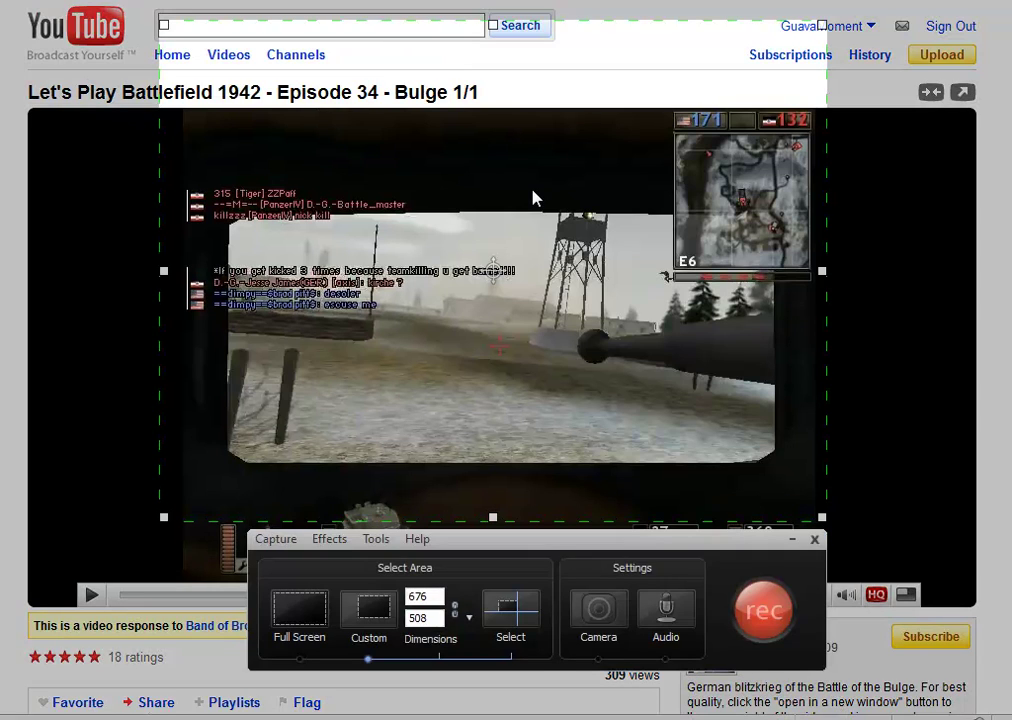
click(510, 606)
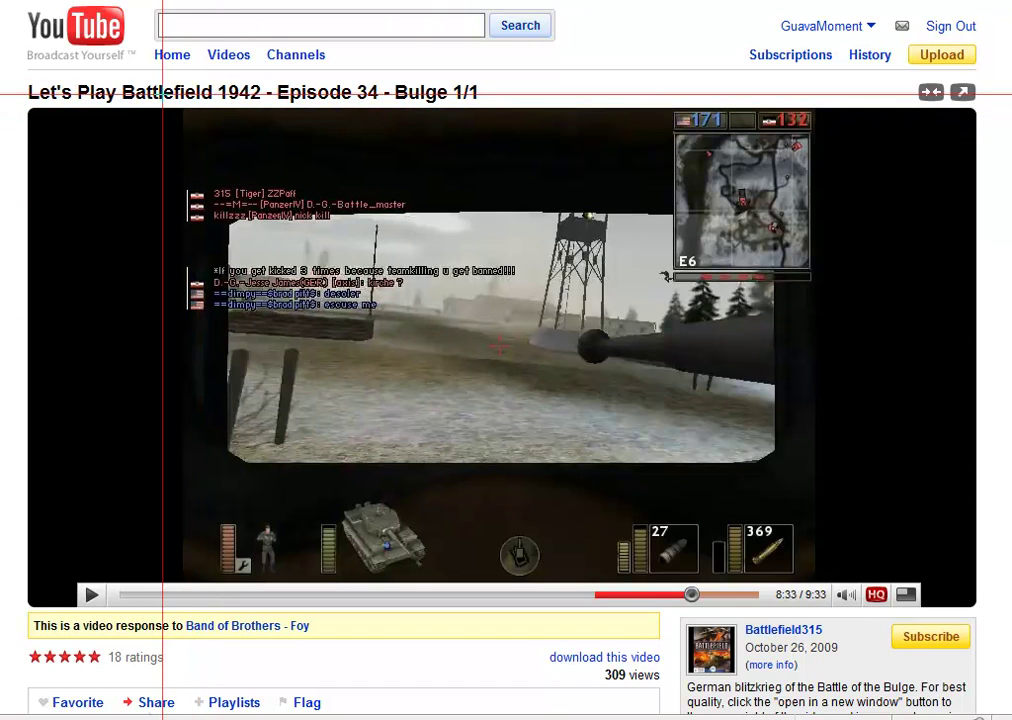
drag(157, 108, 847, 614)
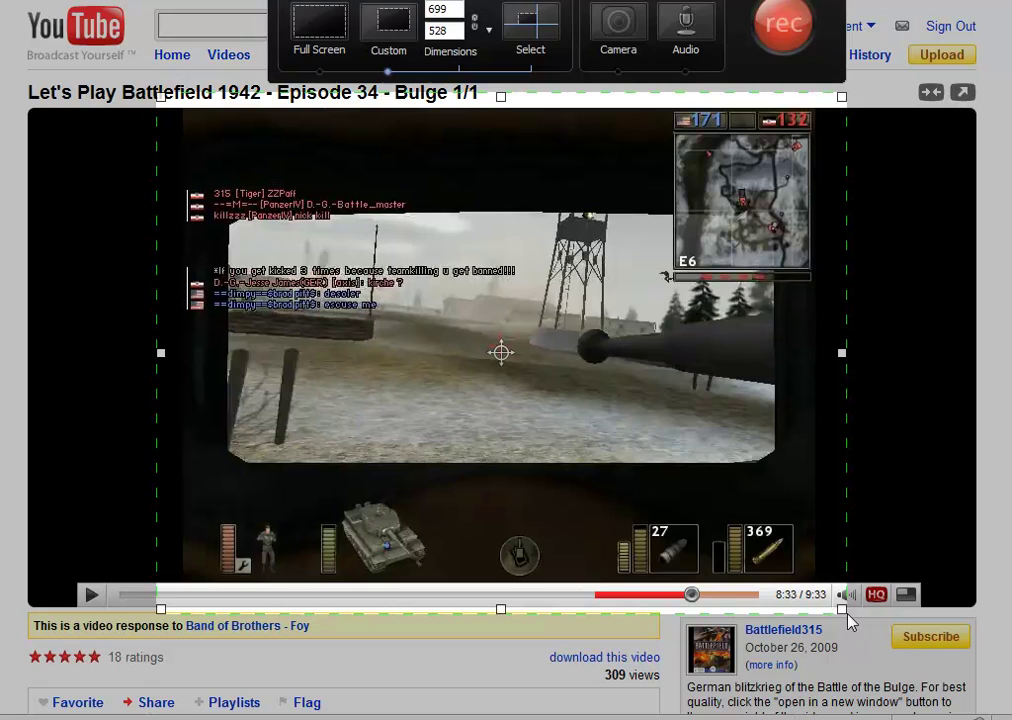
Start recording the selected region and play the Battlefield 1942 gameplay video.
click(781, 38)
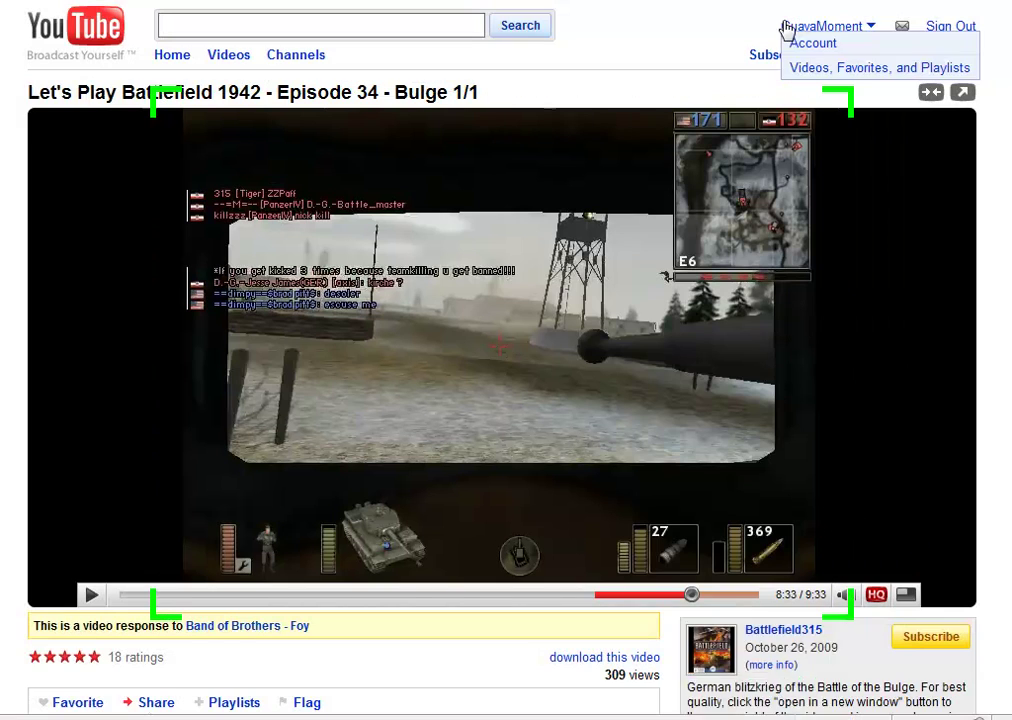
click(90, 595)
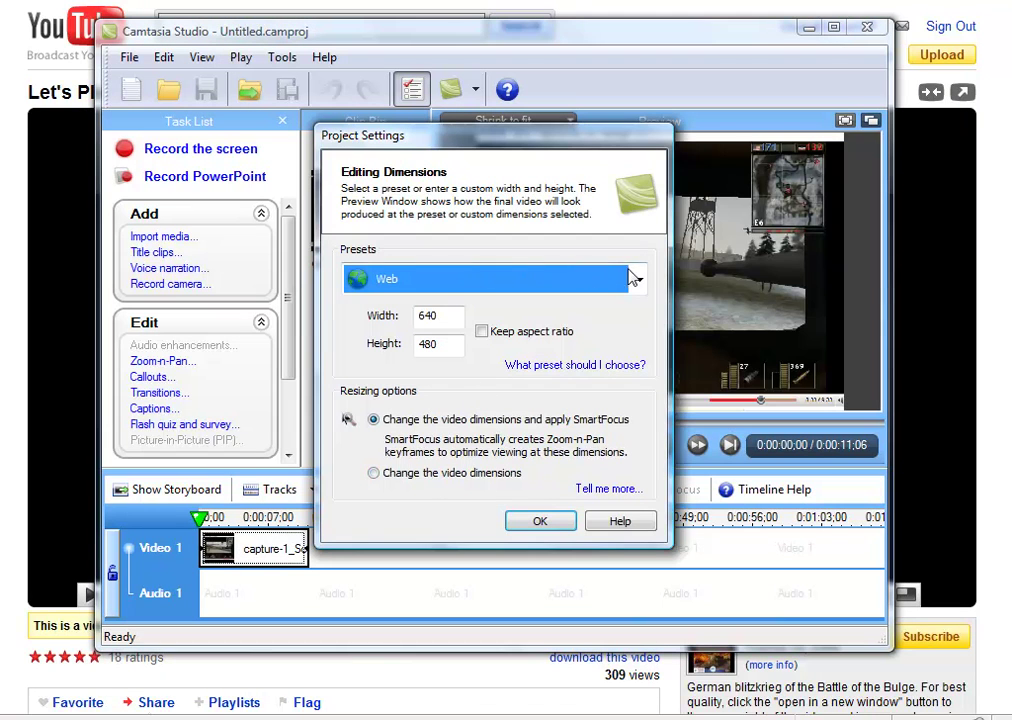
Set the project editing size to the 700×528 recording dimensions.
click(639, 279)
click(425, 608)
click(545, 530)
Split the clip at 0:00:01;21 and delete the opening piece.
click(659, 446)
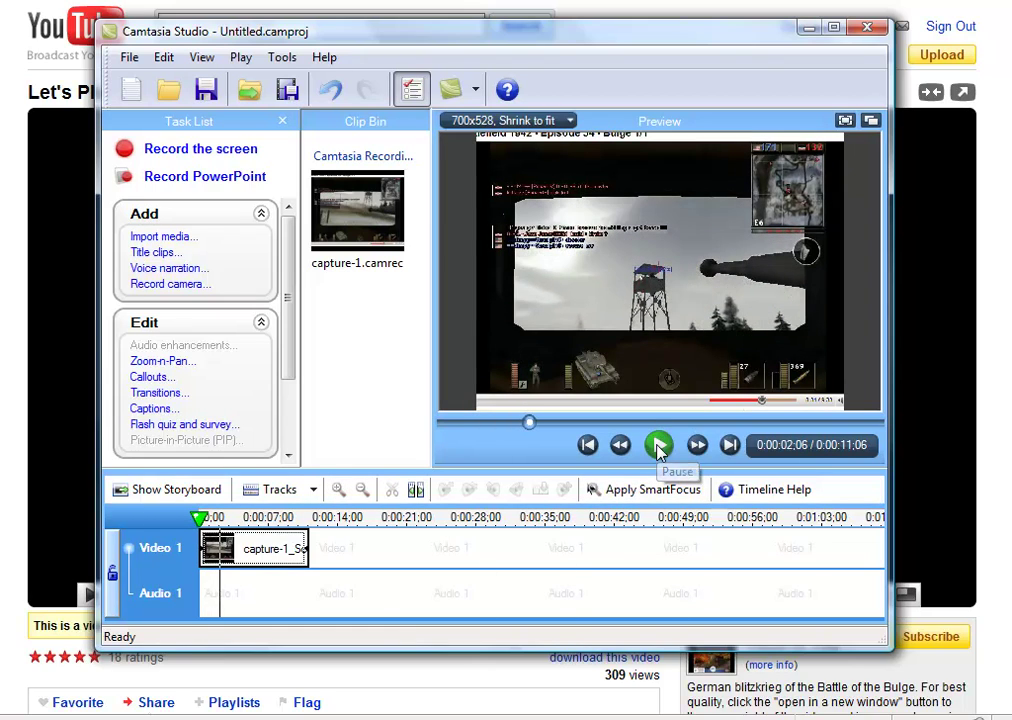
click(659, 446)
click(216, 517)
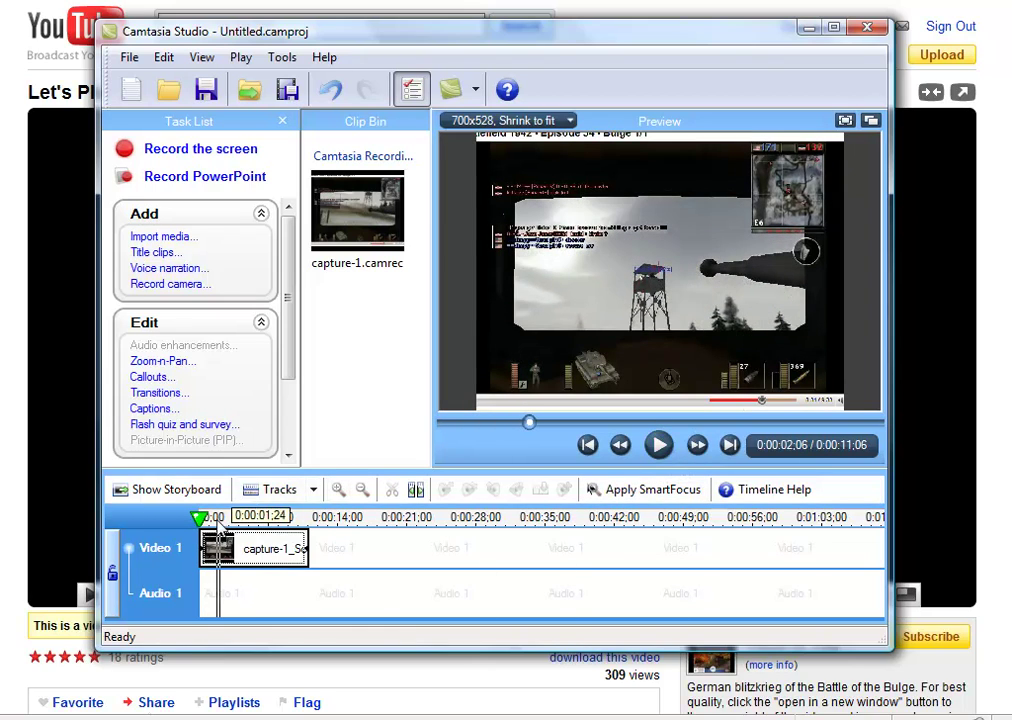
click(338, 490)
right_click(268, 526)
click(305, 558)
click(248, 569)
key(Delete)
Split the clip at 0:00:08;03 and delete everything after it.
click(376, 522)
click(659, 446)
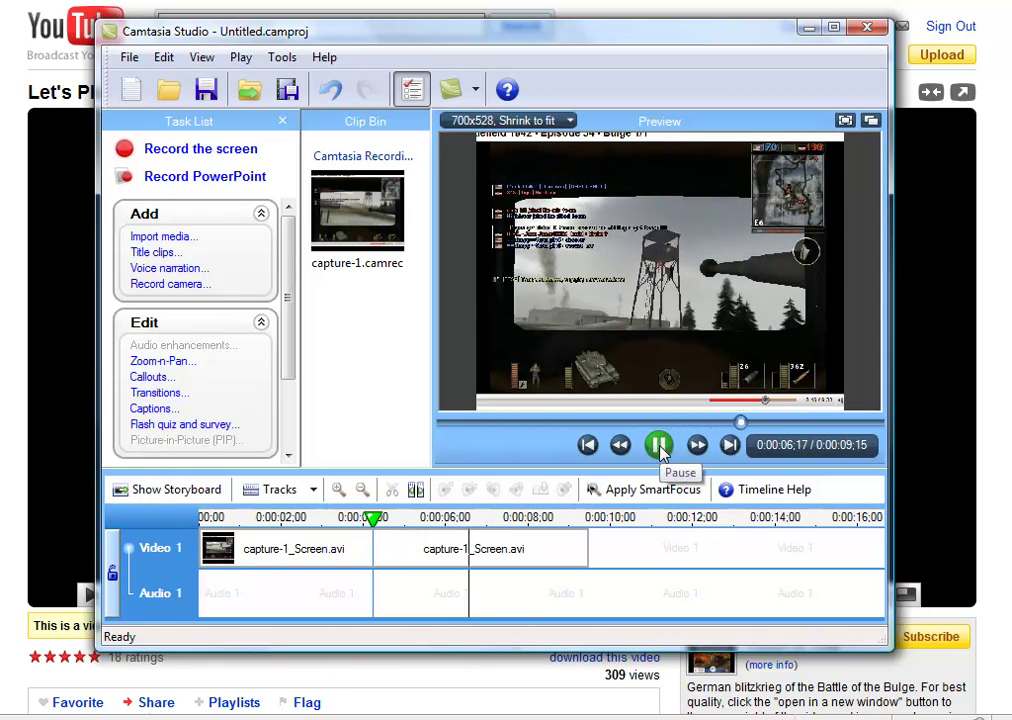
click(659, 446)
click(533, 518)
right_click(533, 520)
click(577, 563)
key(Delete)
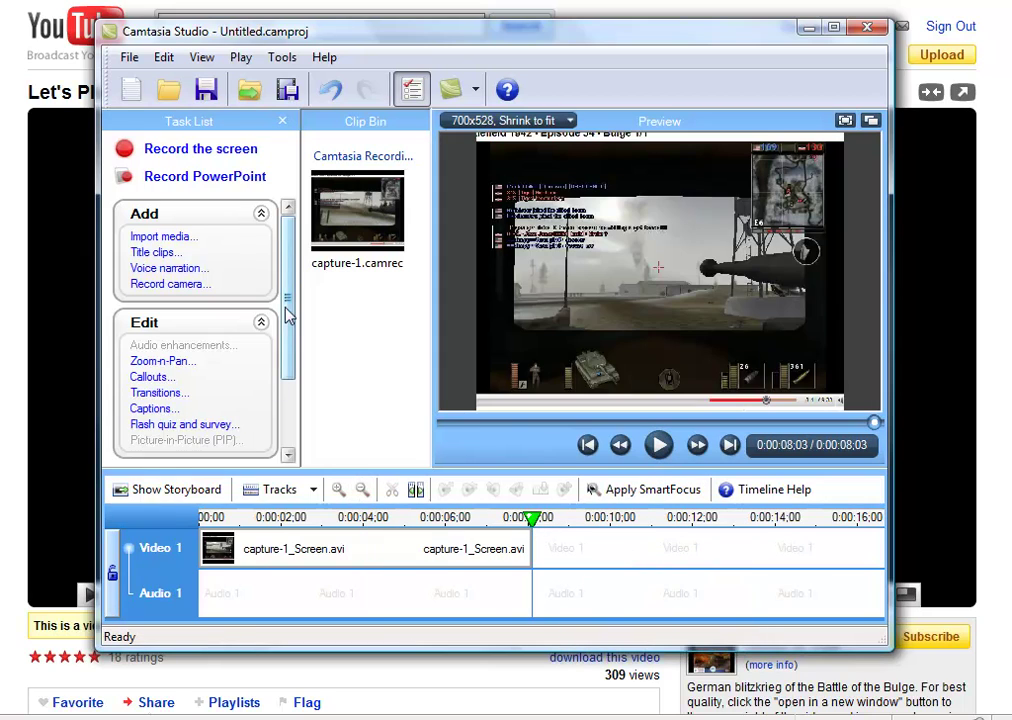
scroll(287, 388, down, 3)
click(182, 396)
Keep custom production settings and choose GIF animation with automatic encoding options.
click(650, 128)
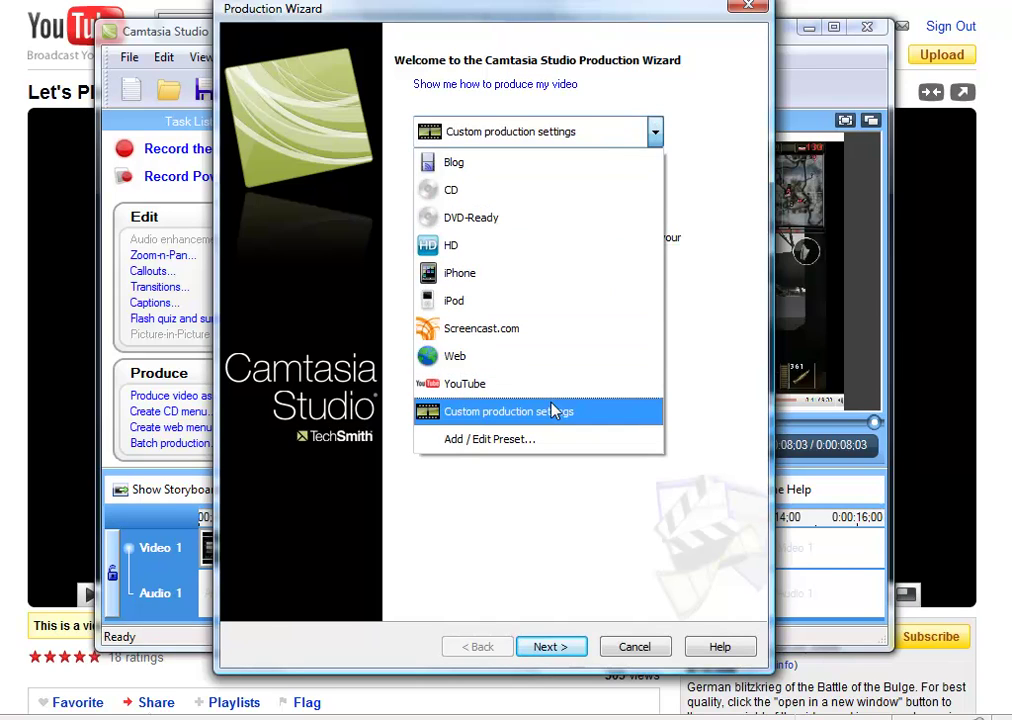
click(560, 474)
click(551, 648)
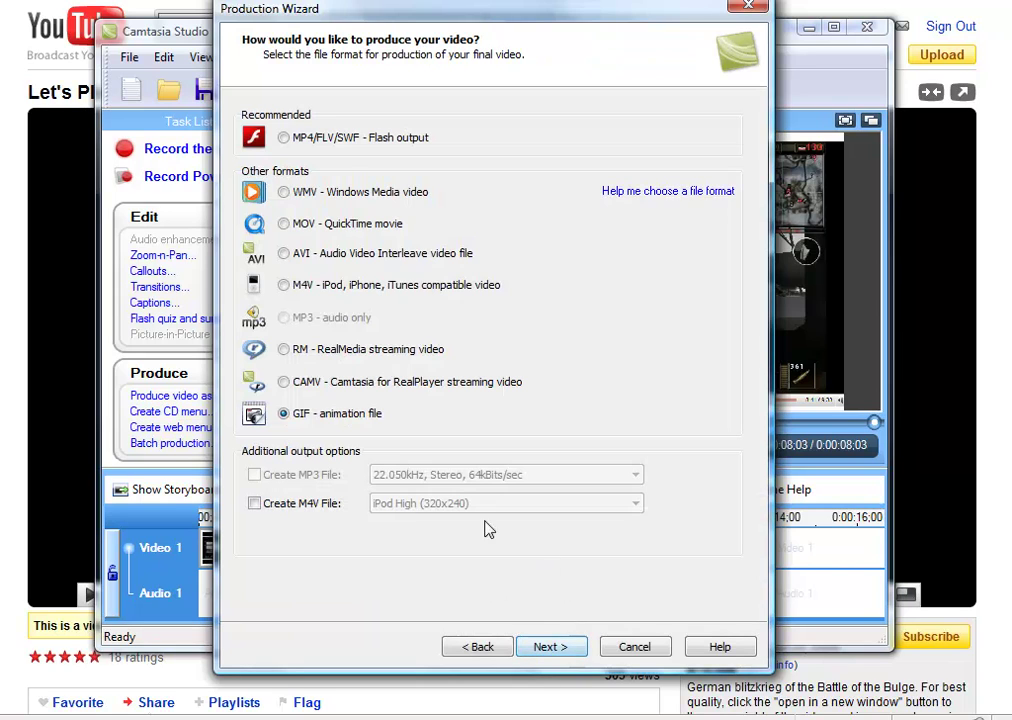
click(563, 647)
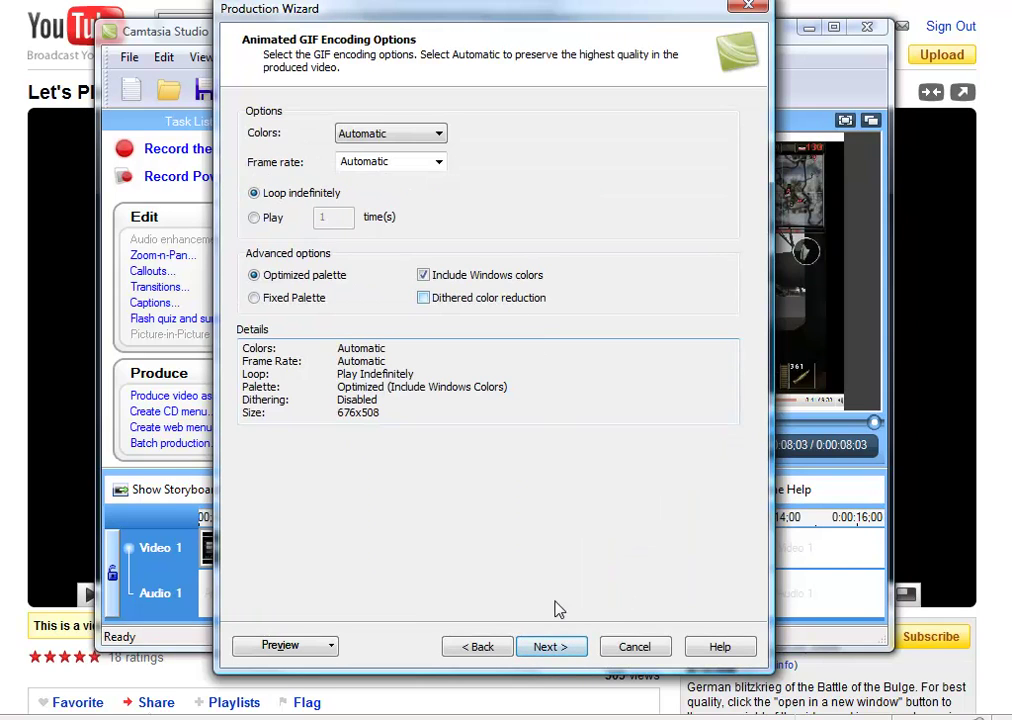
click(565, 656)
Name the output testgif, render the 700×528 GIF, and close Camtasia Studio.
click(567, 655)
click(567, 652)
click(568, 653)
text(testgif)
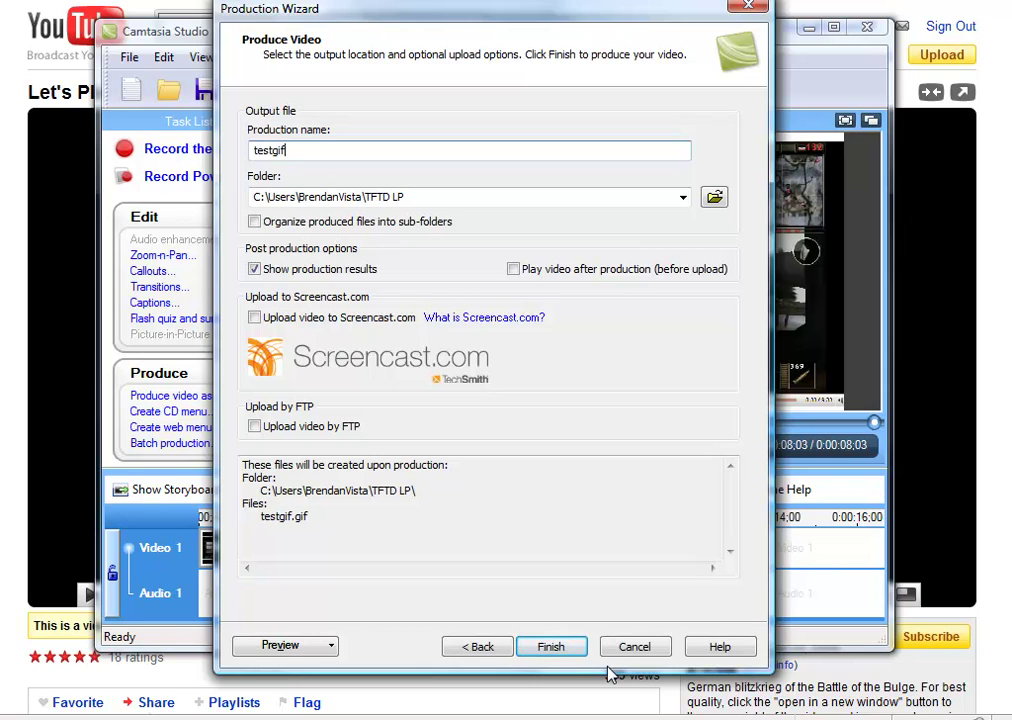
click(574, 655)
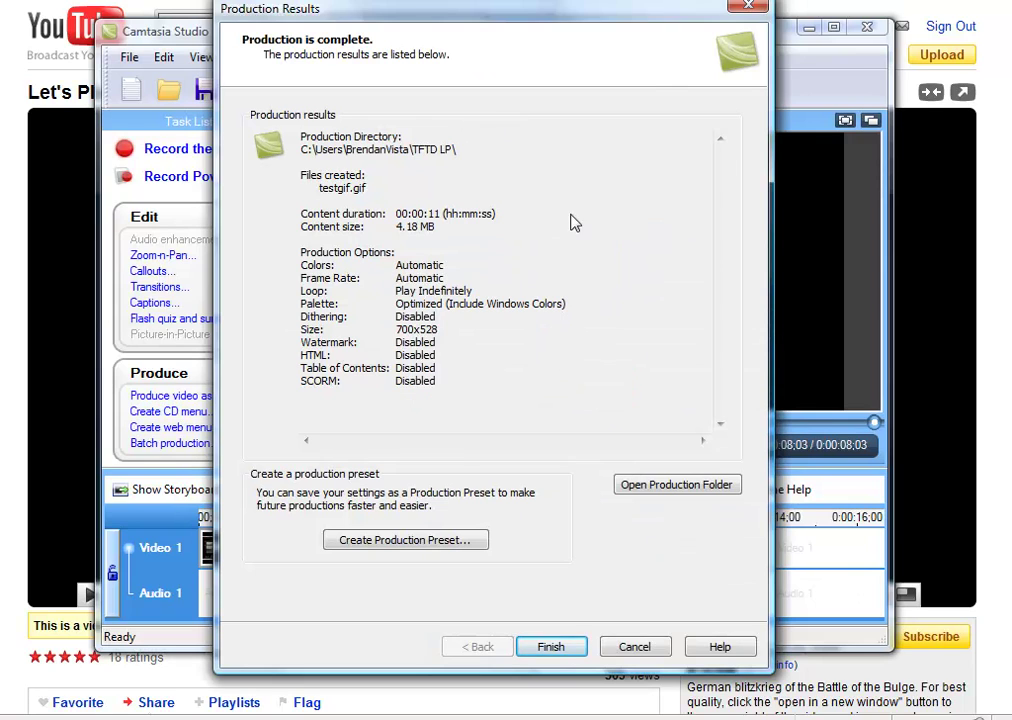
click(570, 648)
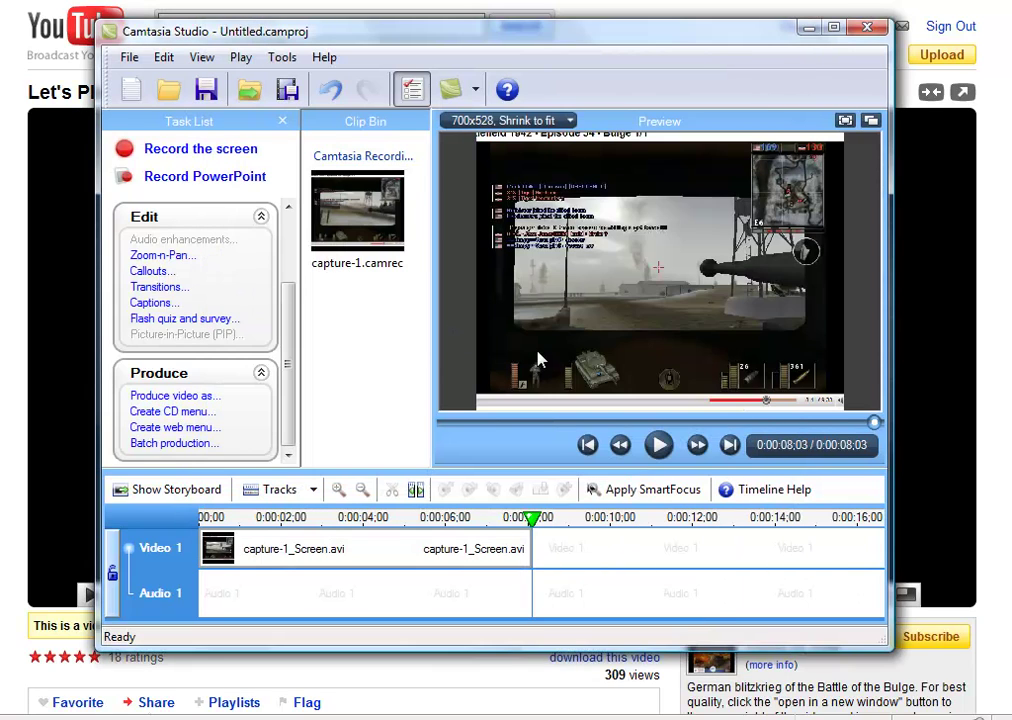
click(869, 29)
Discard the Camtasia project and open testgif.gif (114 frames, 700 × 528) in GIF Movie Gear.
click(489, 380)
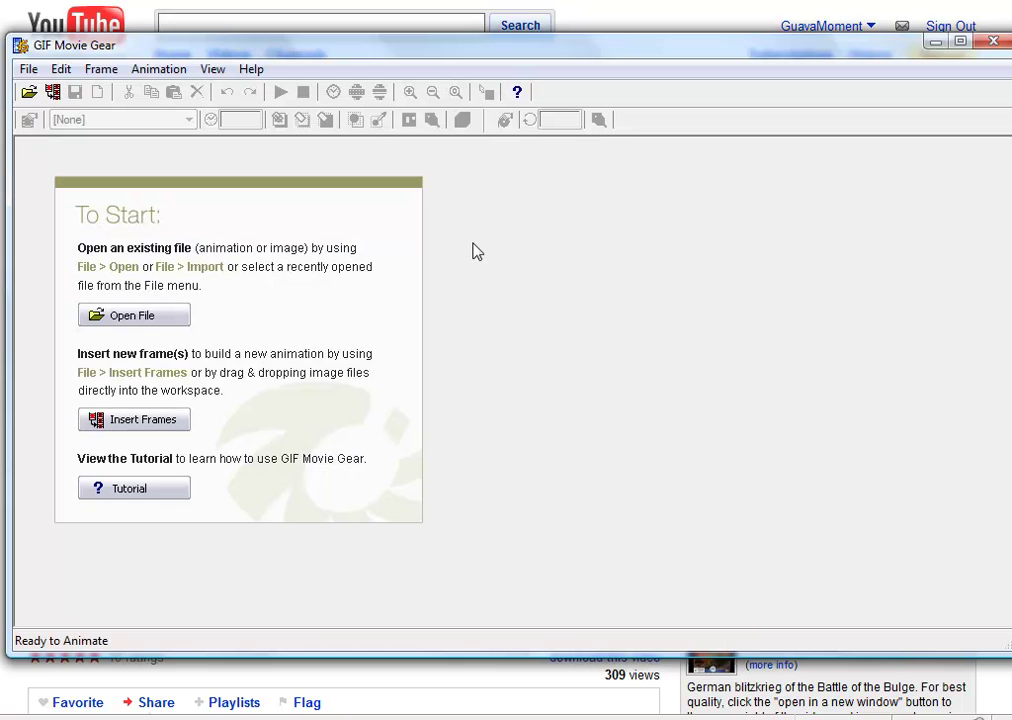
click(136, 305)
double_click(436, 240)
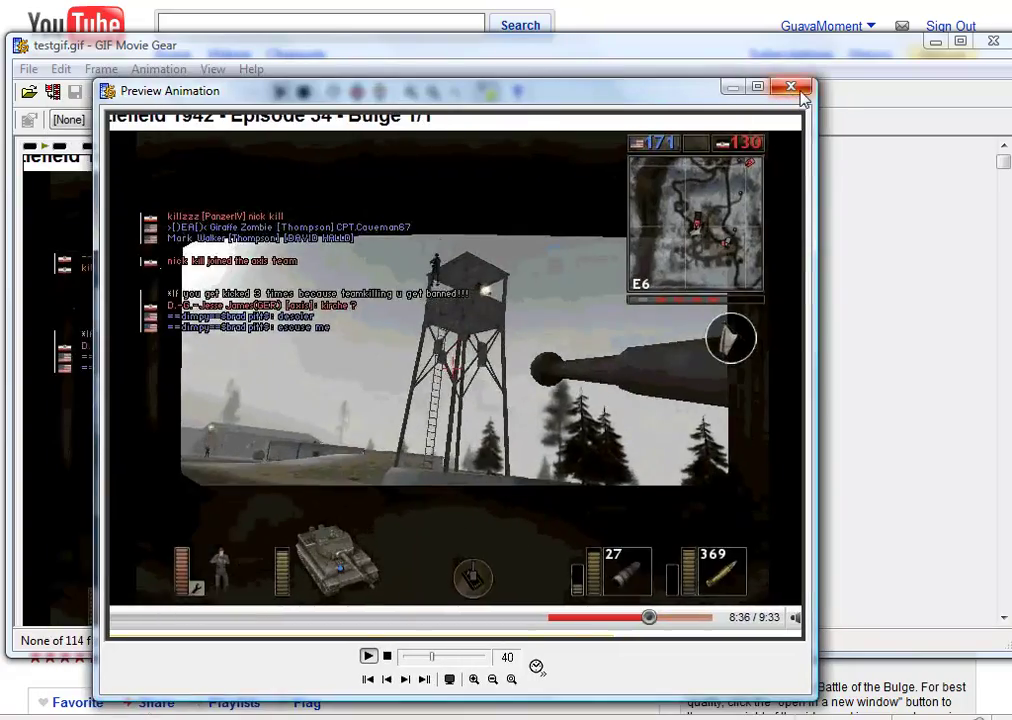
click(741, 121)
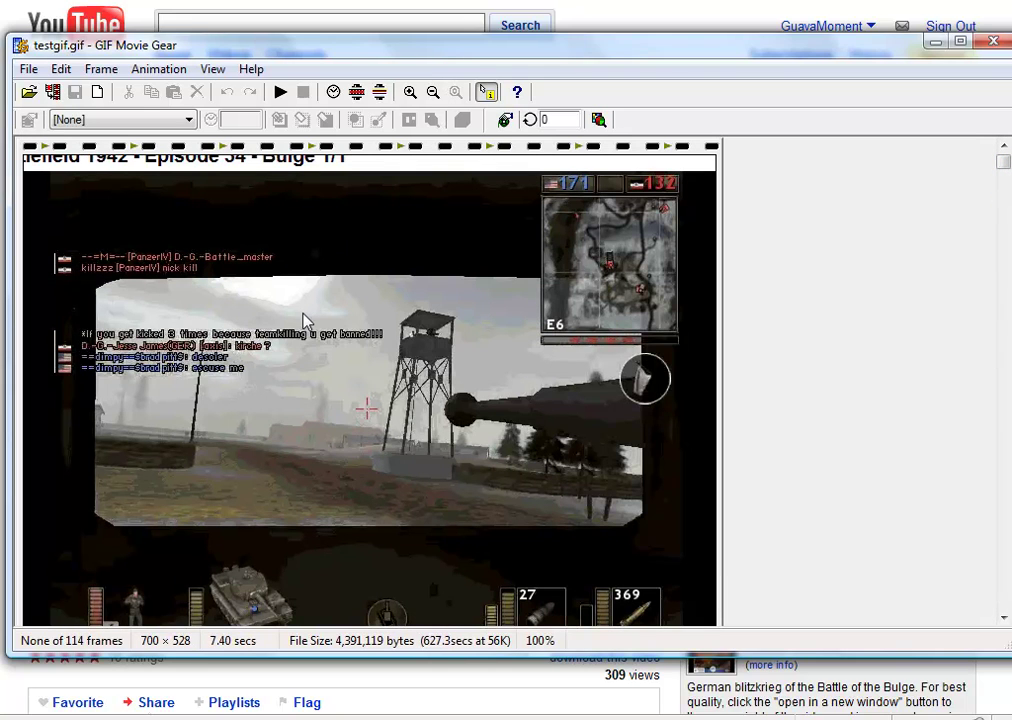
Unoptimize the animation into full frames, then review frame and animation properties without changes.
click(158, 68)
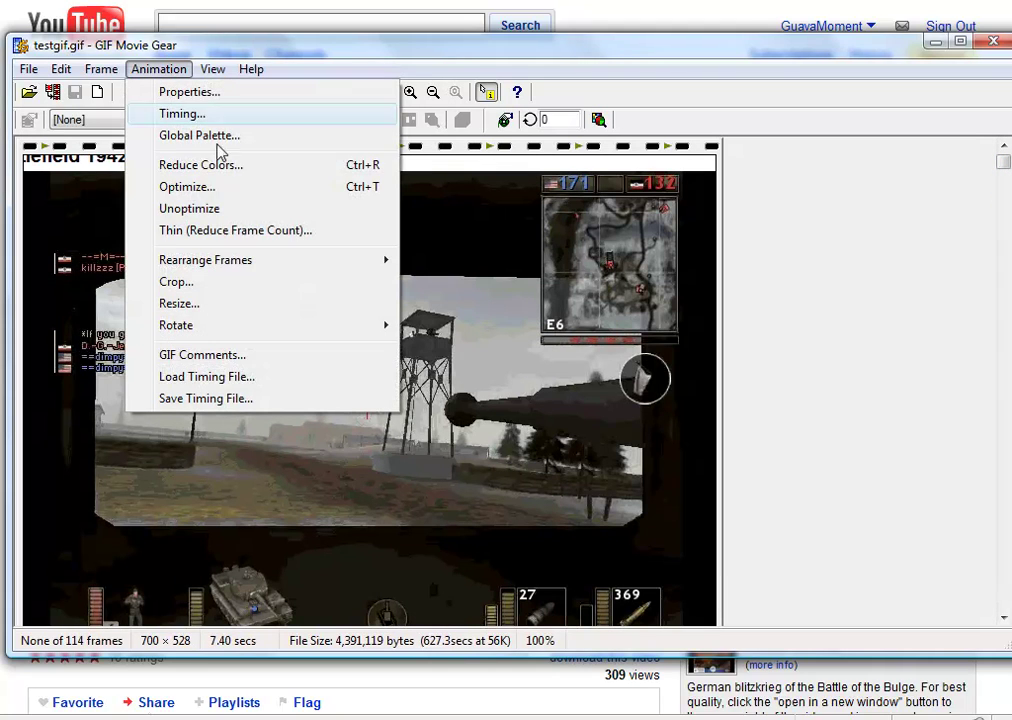
click(268, 212)
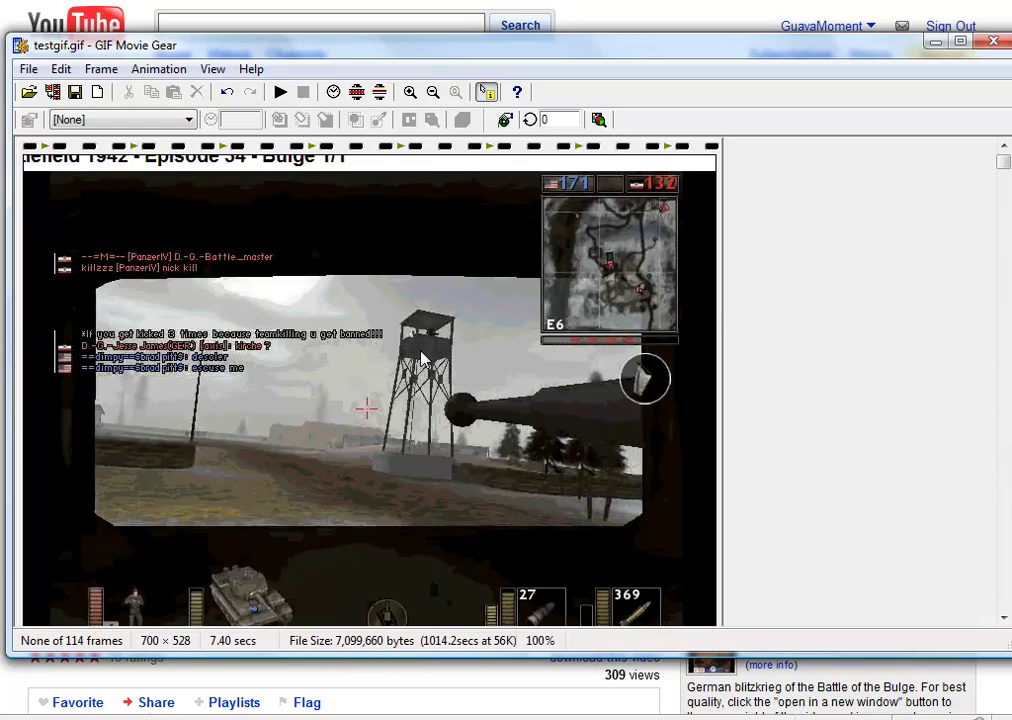
right_click(310, 341)
click(432, 471)
click(425, 172)
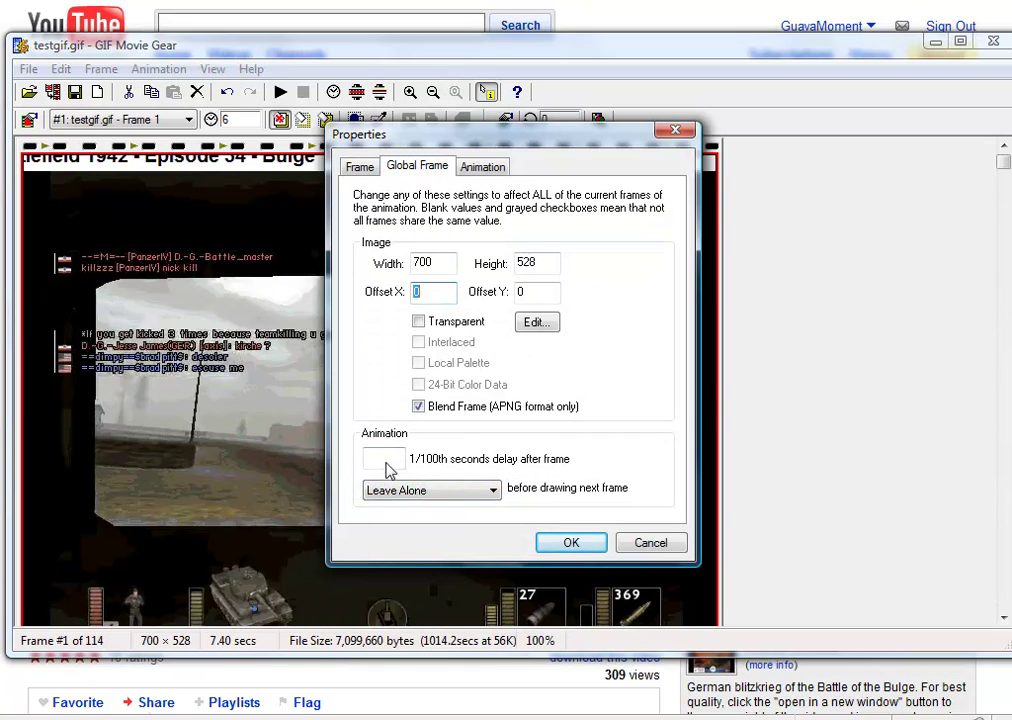
click(486, 168)
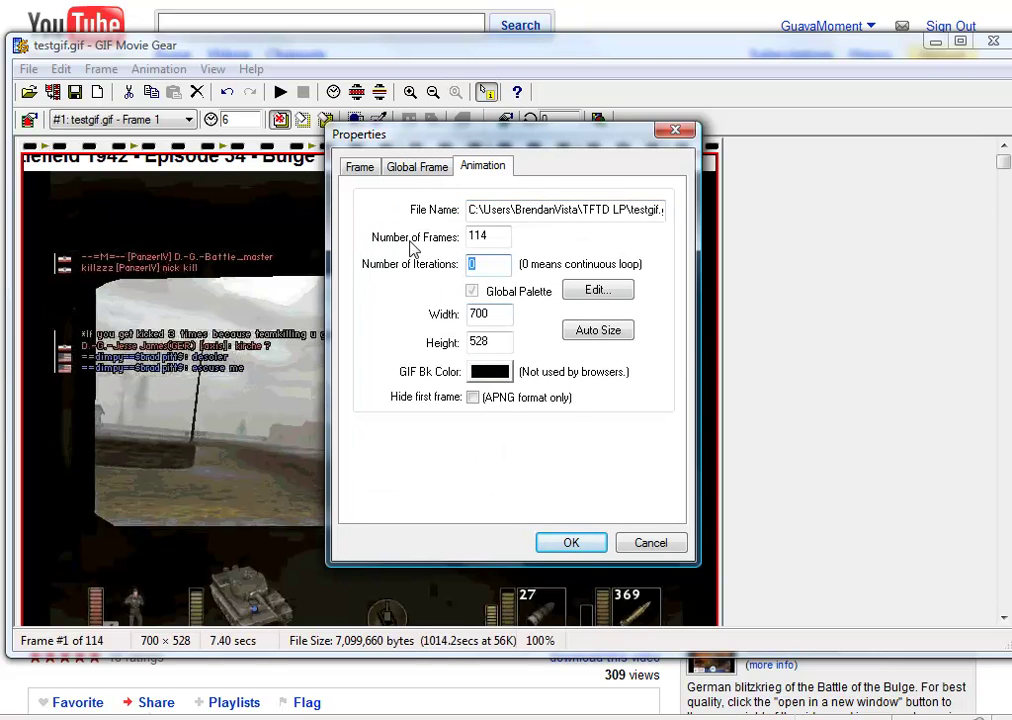
click(417, 167)
click(359, 167)
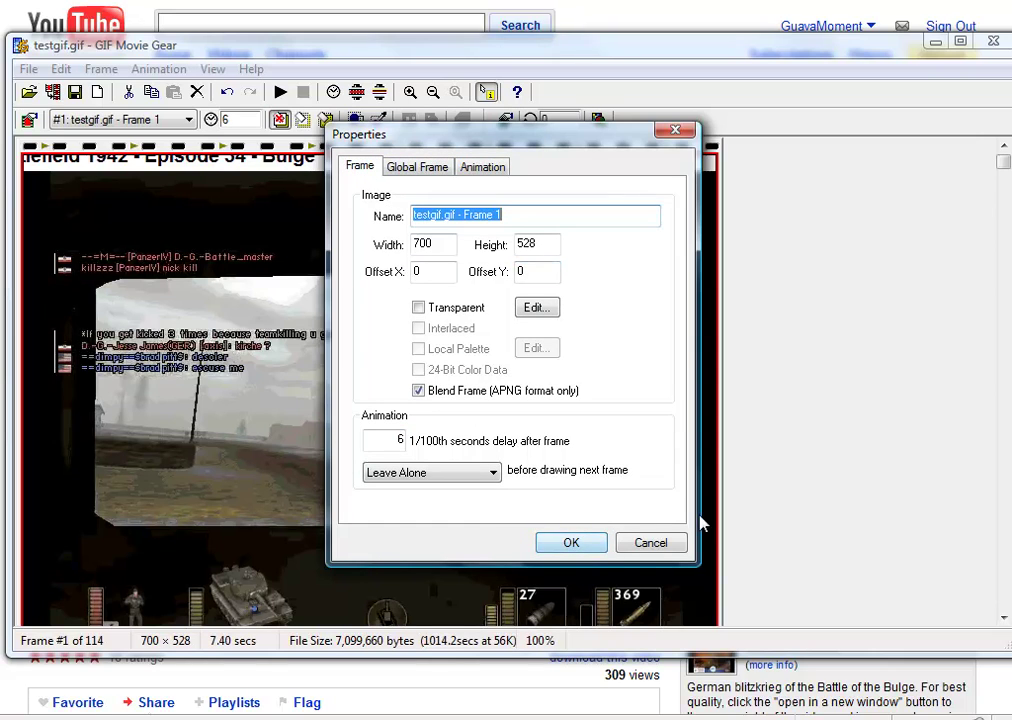
click(664, 540)
Crop all frames to 640×480 (27,15 – 667,495), trimming the dark border.
click(158, 69)
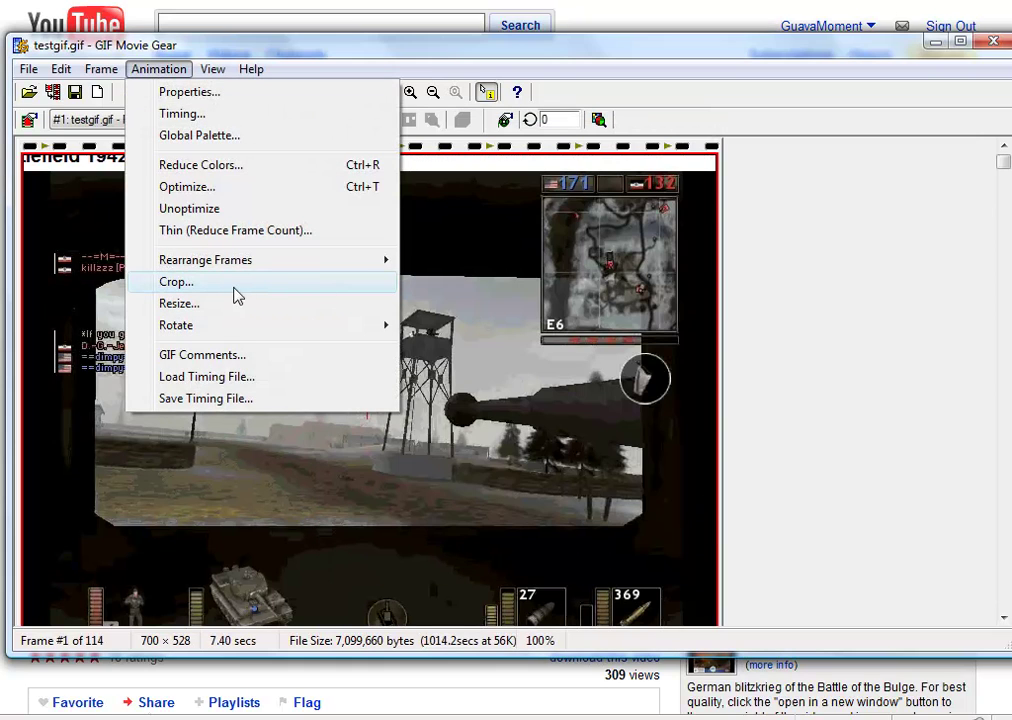
click(176, 282)
drag(358, 424, 434, 429)
drag(434, 226, 438, 239)
drag(431, 422, 368, 422)
drag(540, 272, 541, 331)
drag(336, 274, 360, 232)
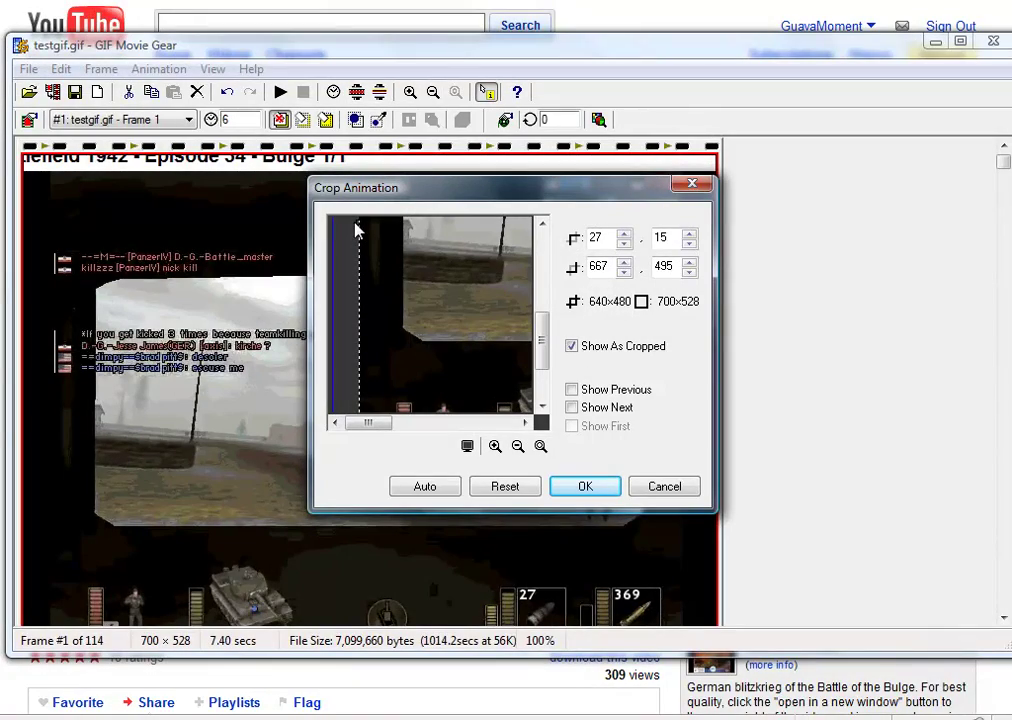
click(590, 487)
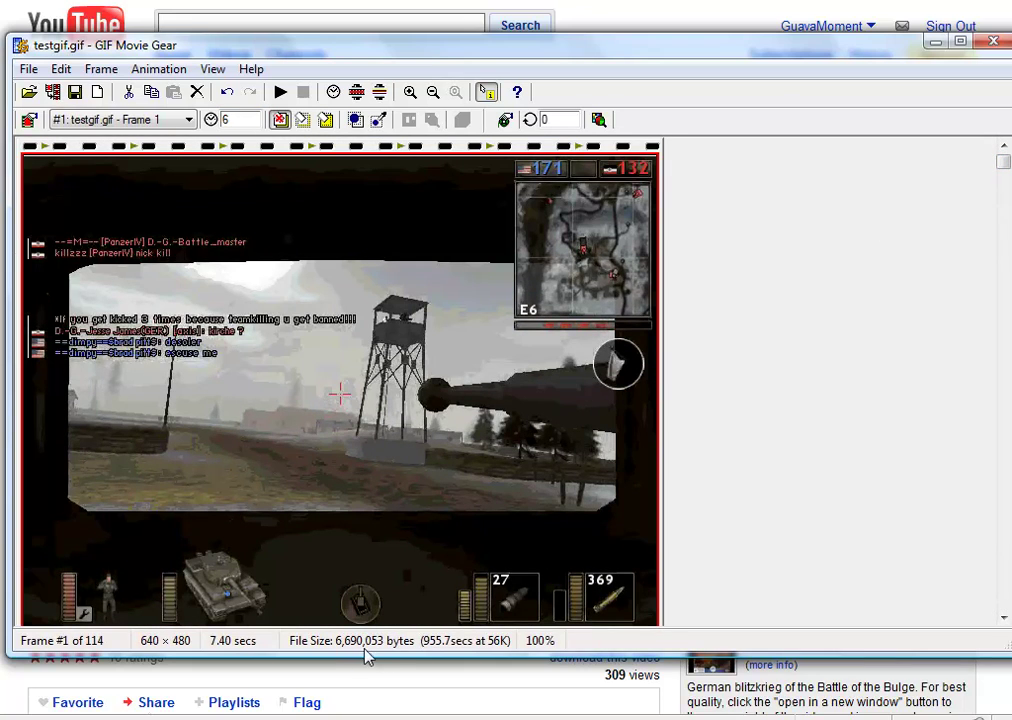
Optimize the animation with default options, shrinking it to 3,314,345 bytes.
click(157, 77)
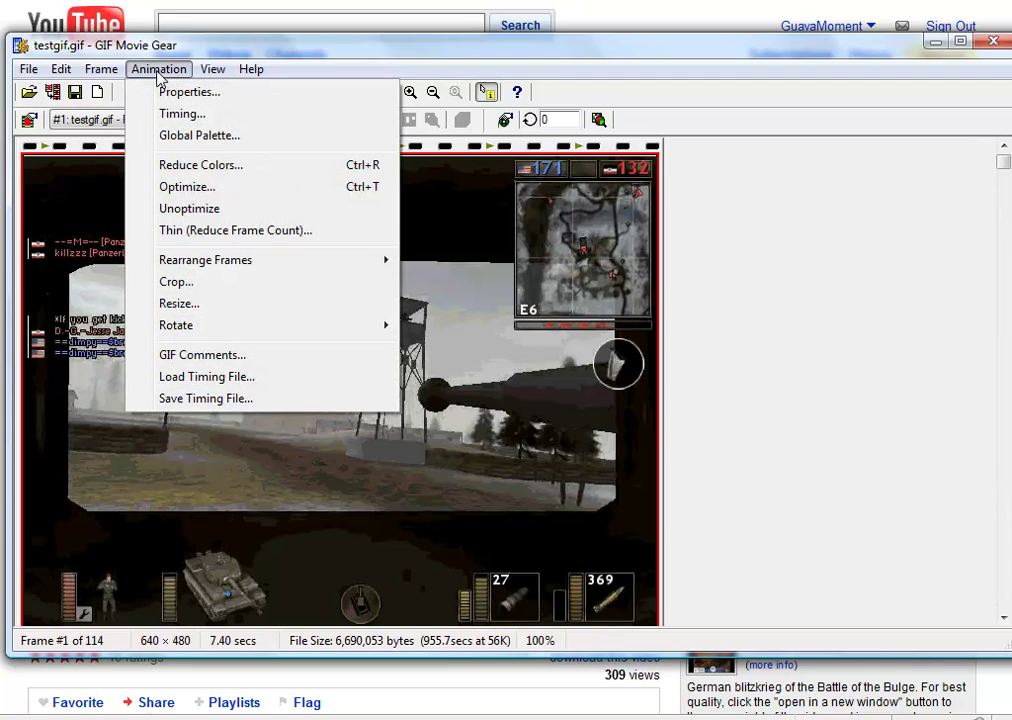
click(202, 189)
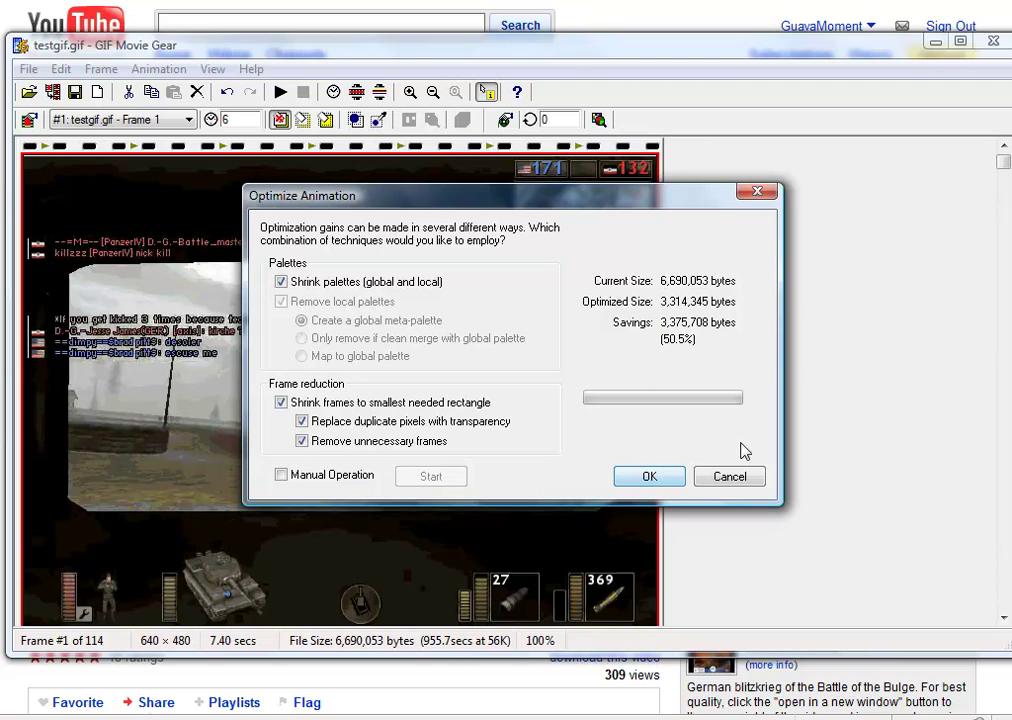
click(668, 478)
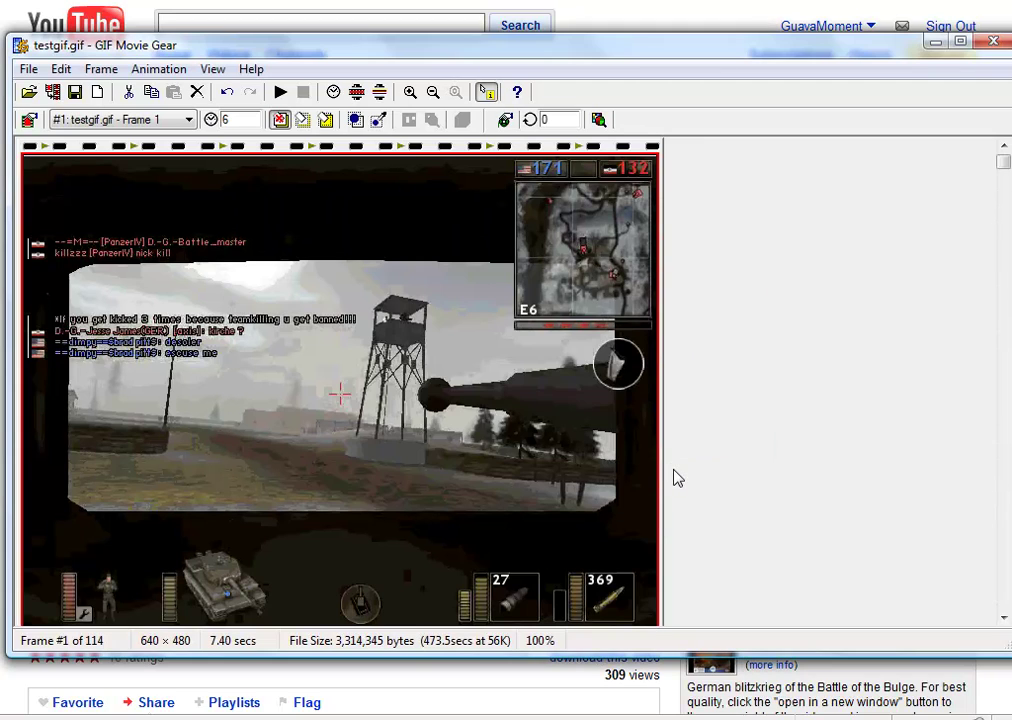
scroll(720, 420, down, 2)
scroll(702, 437, up, 2)
Resize the animation by 50% to 320 × 240, dropping it to 1,118,644 bytes.
click(155, 70)
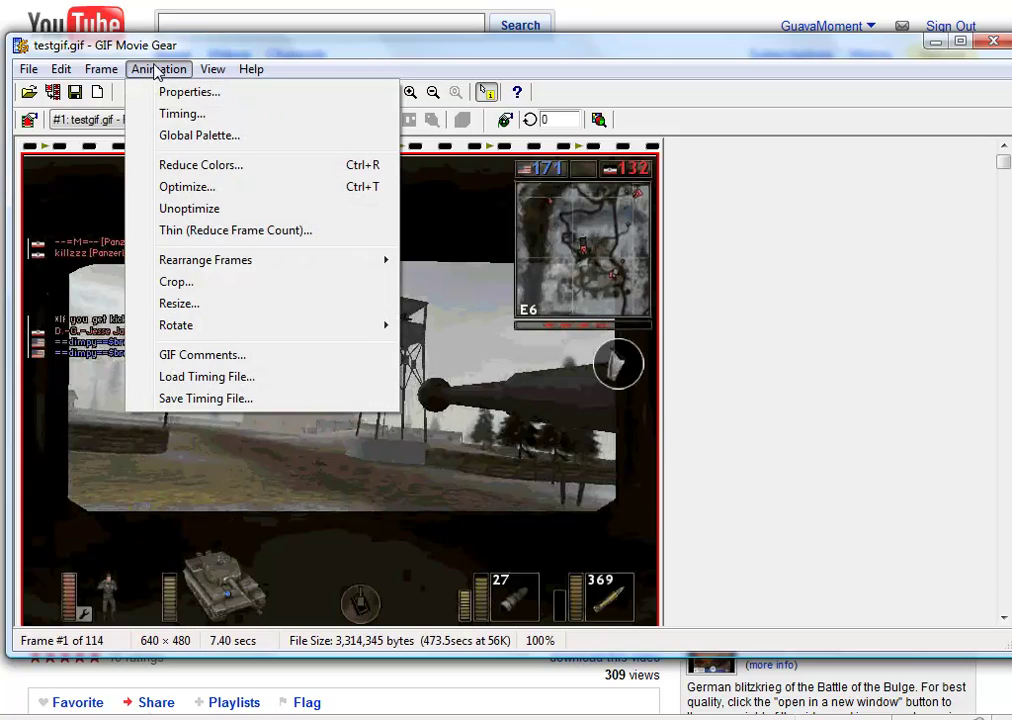
click(225, 305)
double_click(481, 282)
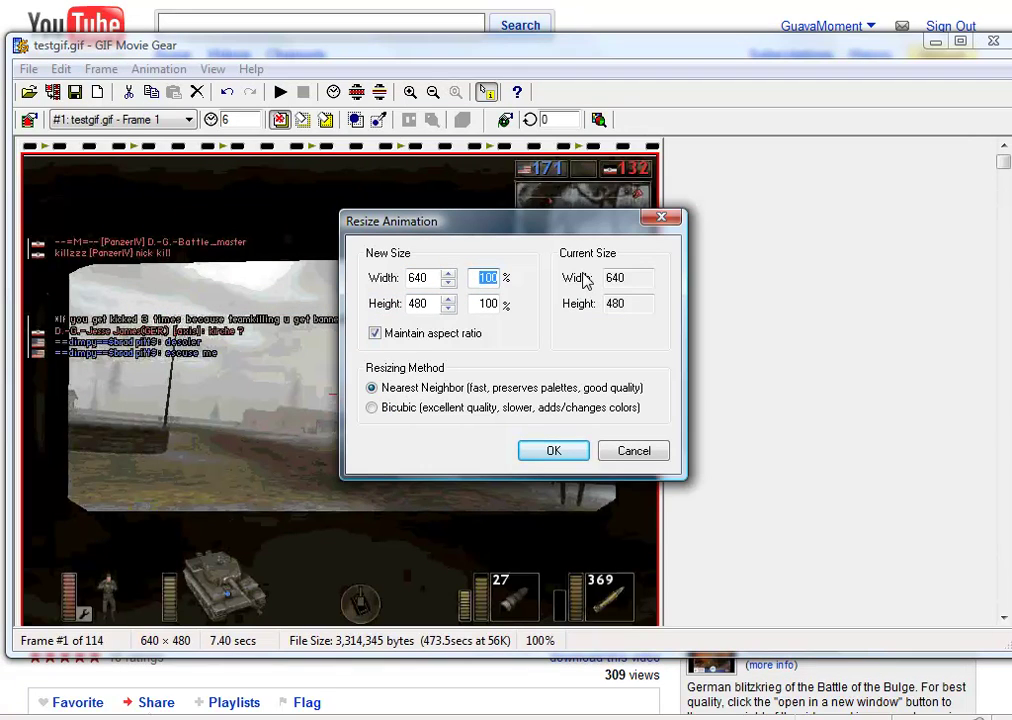
text(50)
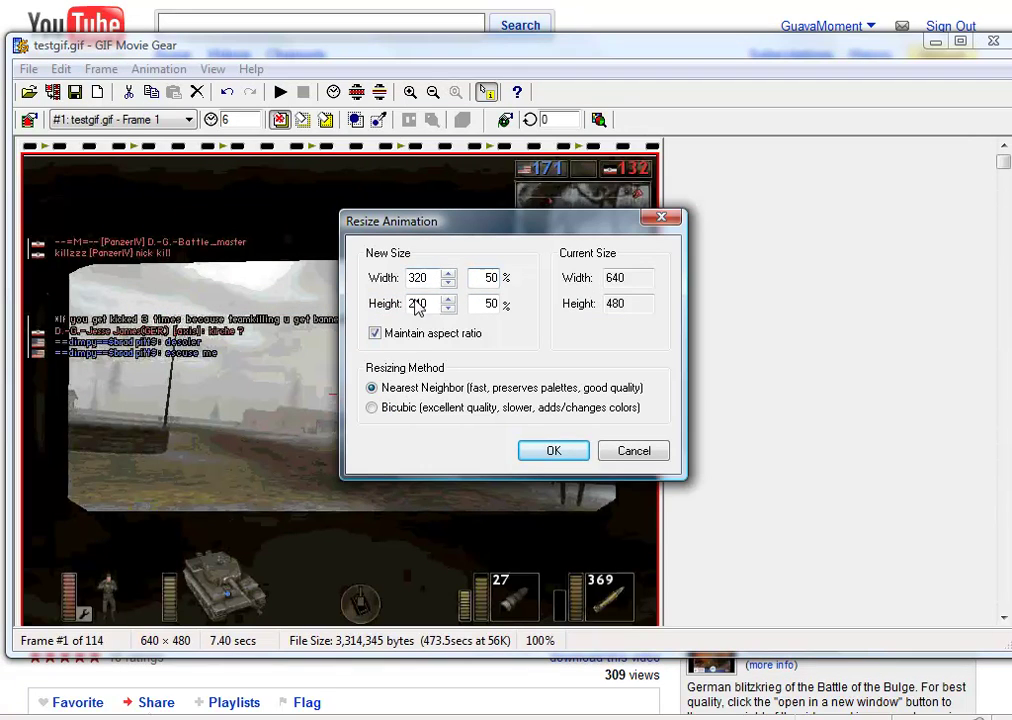
click(546, 450)
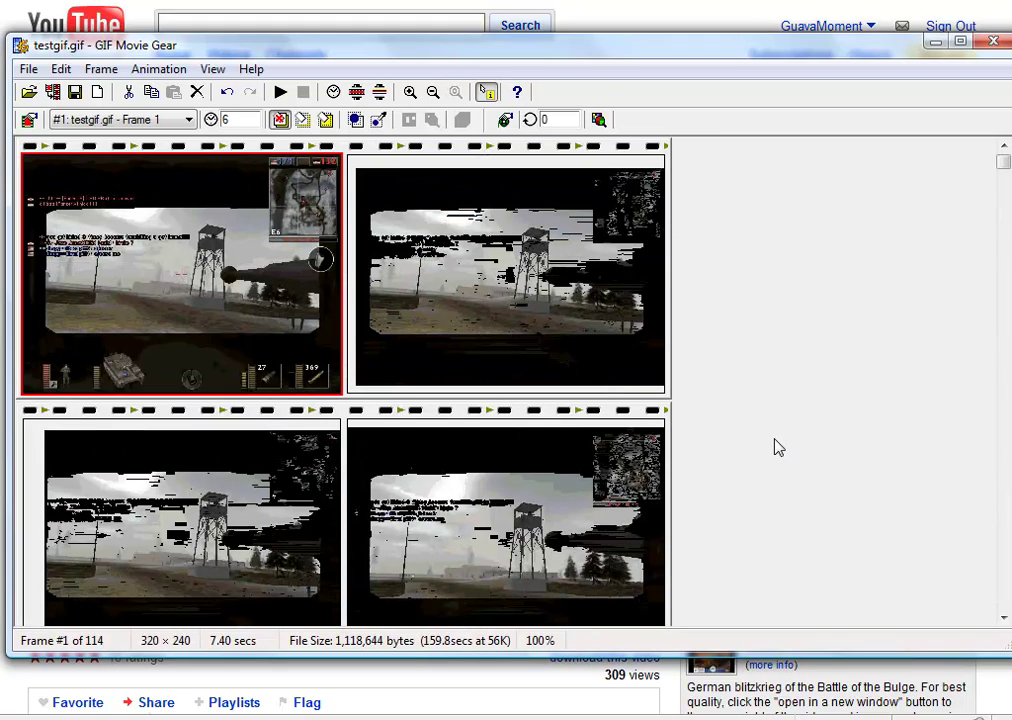
click(136, 68)
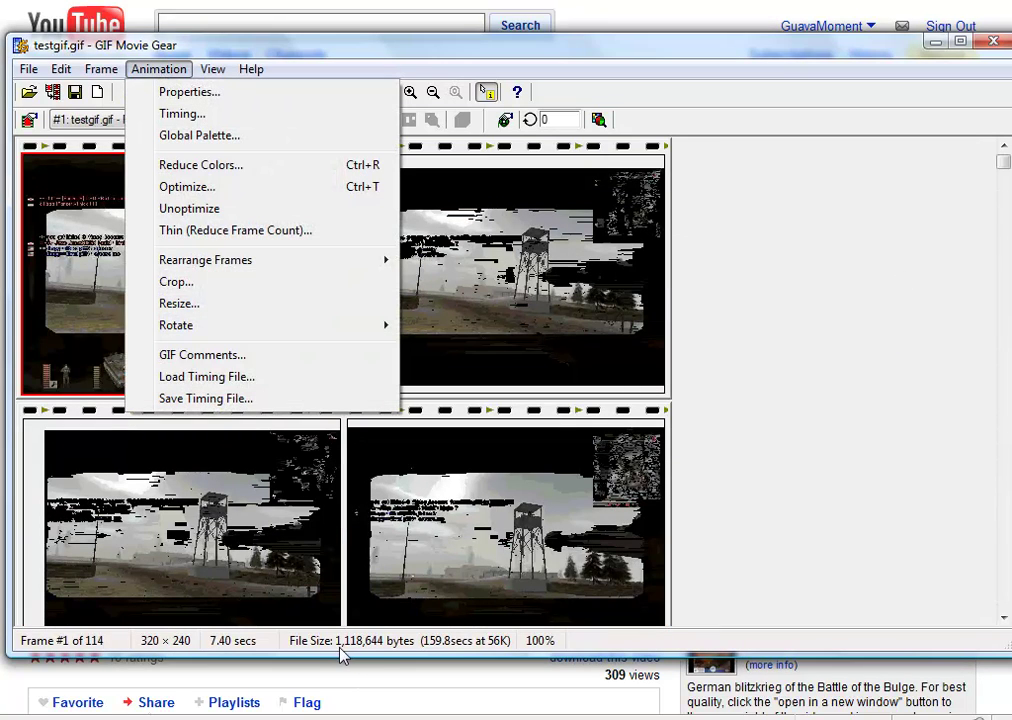
Unoptimize the 320×240 animation and preview it.
click(734, 420)
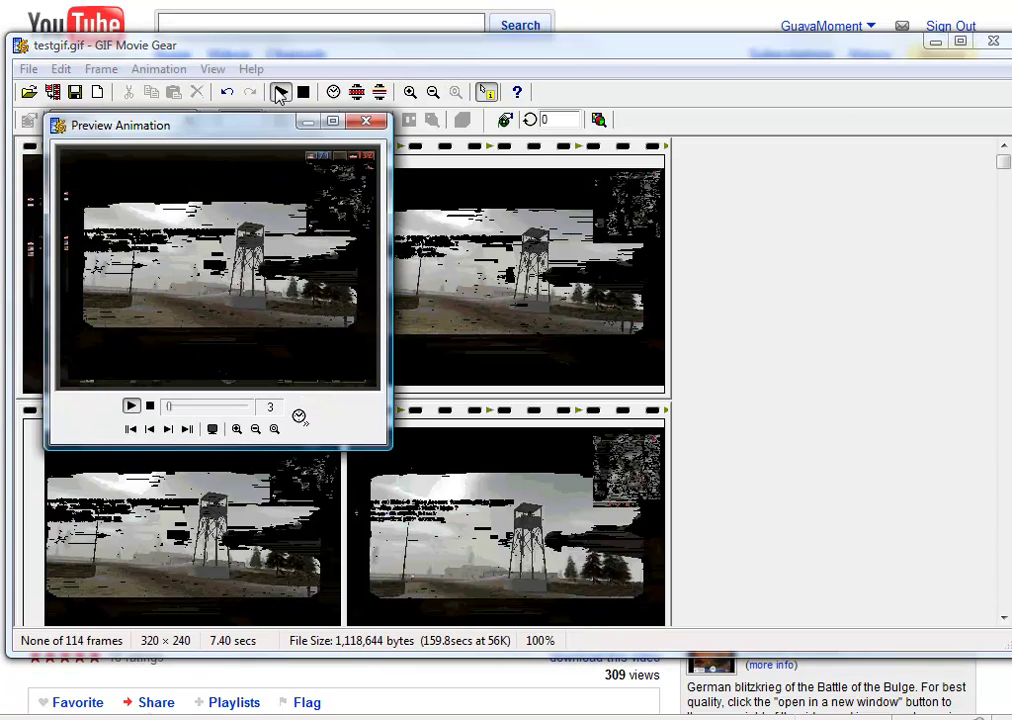
click(366, 122)
click(158, 69)
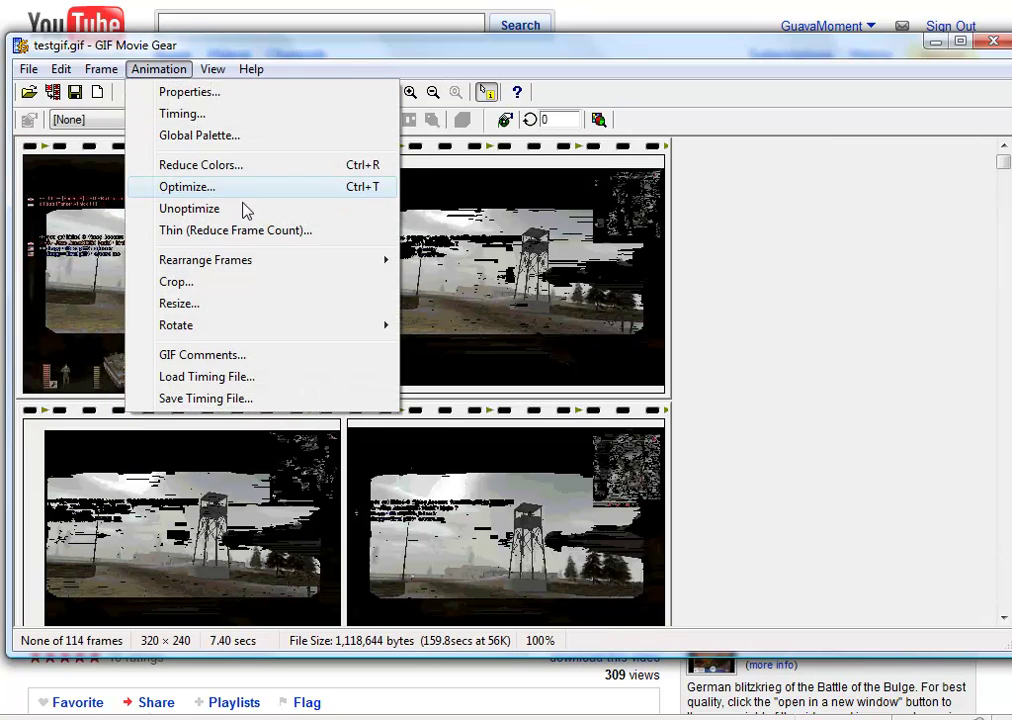
click(245, 210)
click(280, 92)
click(360, 123)
Undo the resize back to 640×480 and unoptimize the full-size frames.
key(ctrl+z)
key(ctrl+z)
click(157, 69)
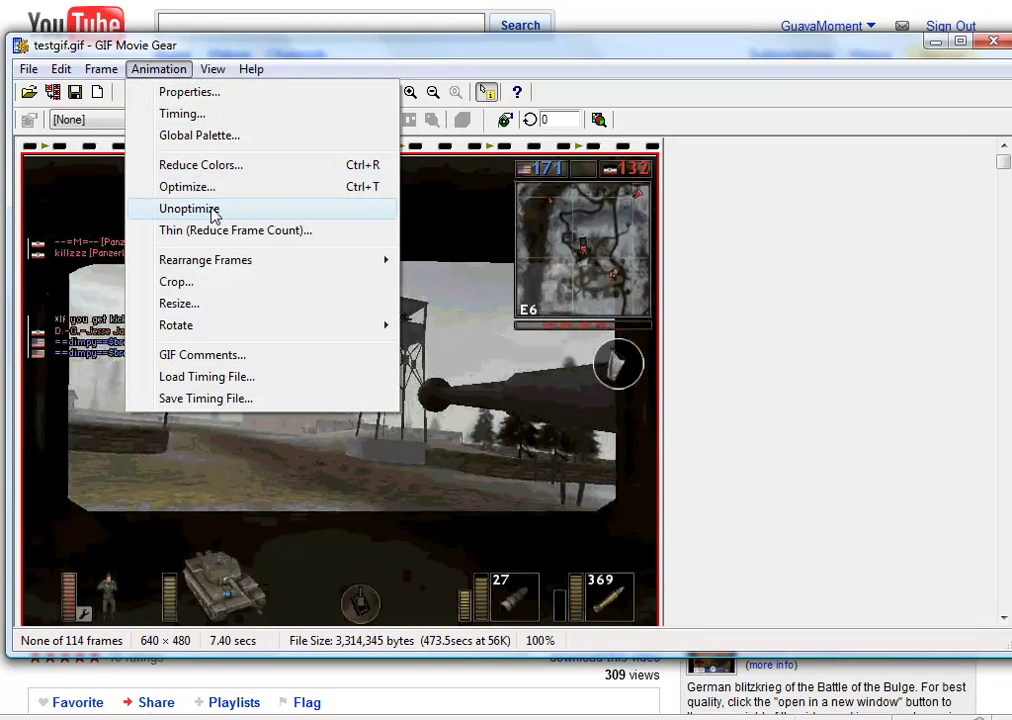
click(212, 208)
scroll(795, 325, down, 3)
scroll(786, 380, up, 3)
Resize the animation by 50% to 320×240 and unoptimize the resized frames.
click(163, 75)
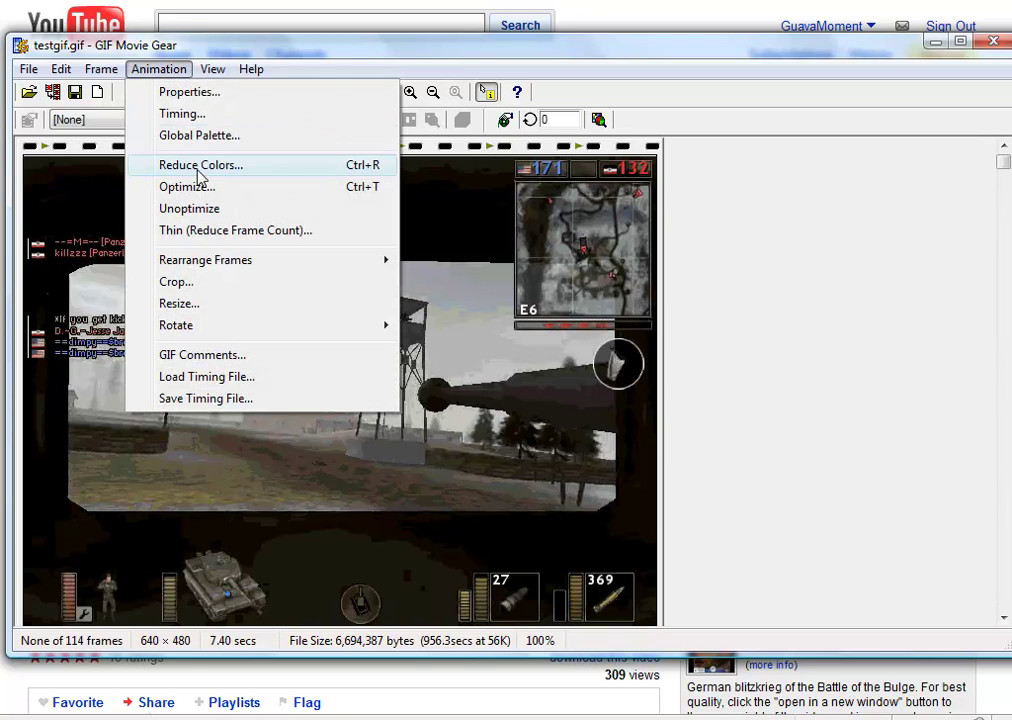
click(226, 305)
double_click(487, 279)
text(1)
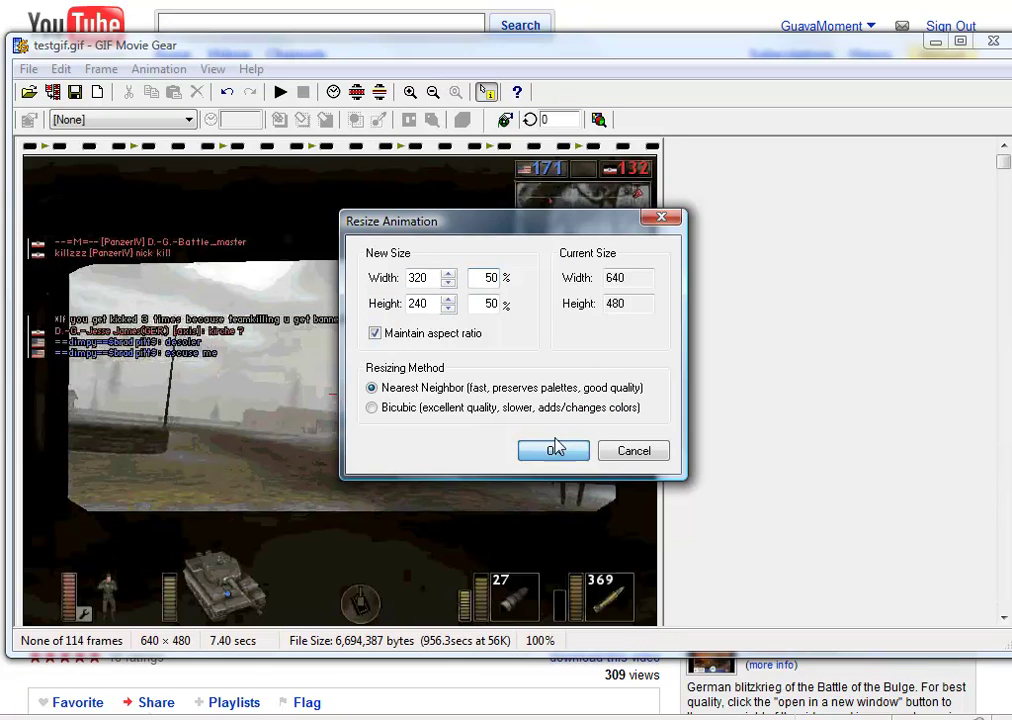
click(553, 450)
click(159, 69)
click(207, 209)
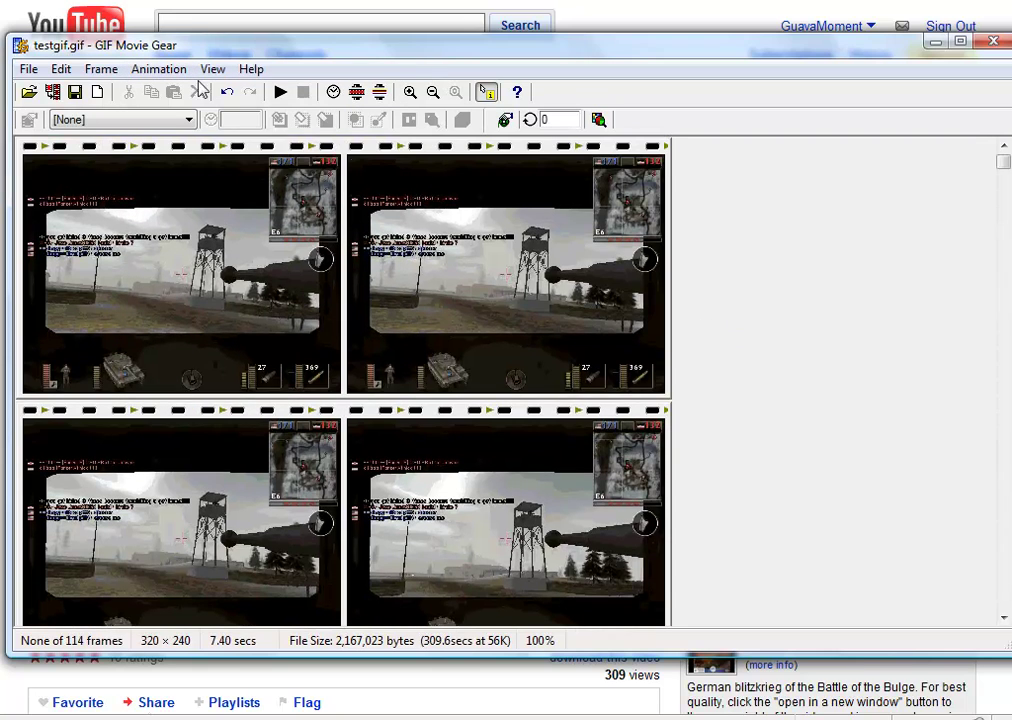
Optimize the animation down to 1,123,951 bytes and play a preview.
click(159, 69)
click(236, 188)
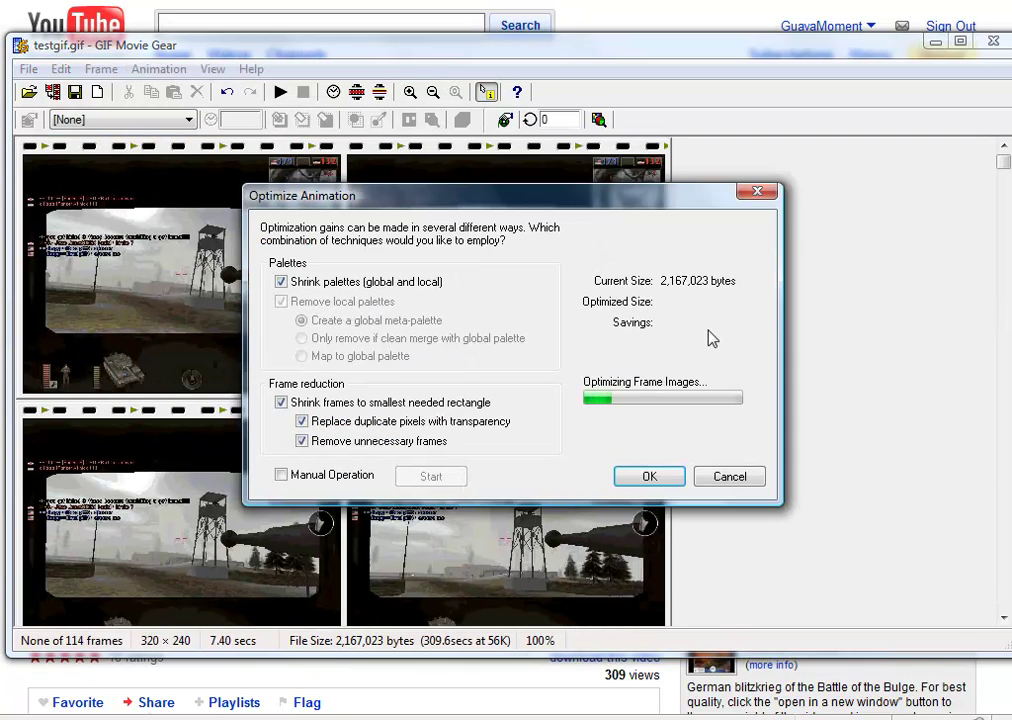
click(649, 476)
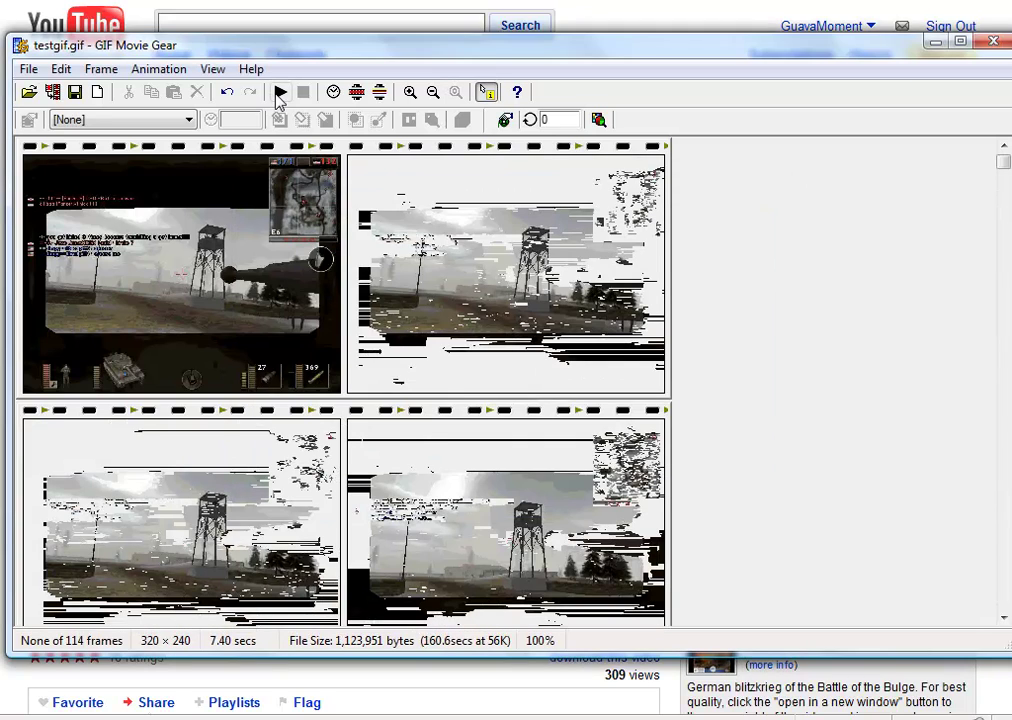
click(280, 92)
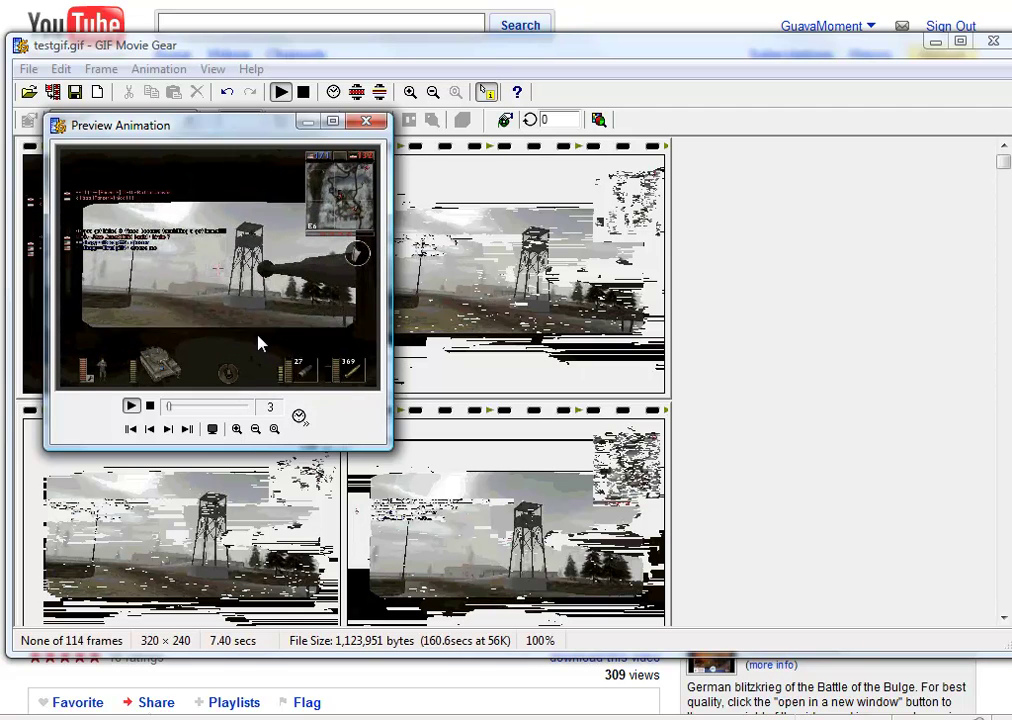
Close the preview, unoptimize the frames, and delete trailing frames back from frame #114.
key(Escape)
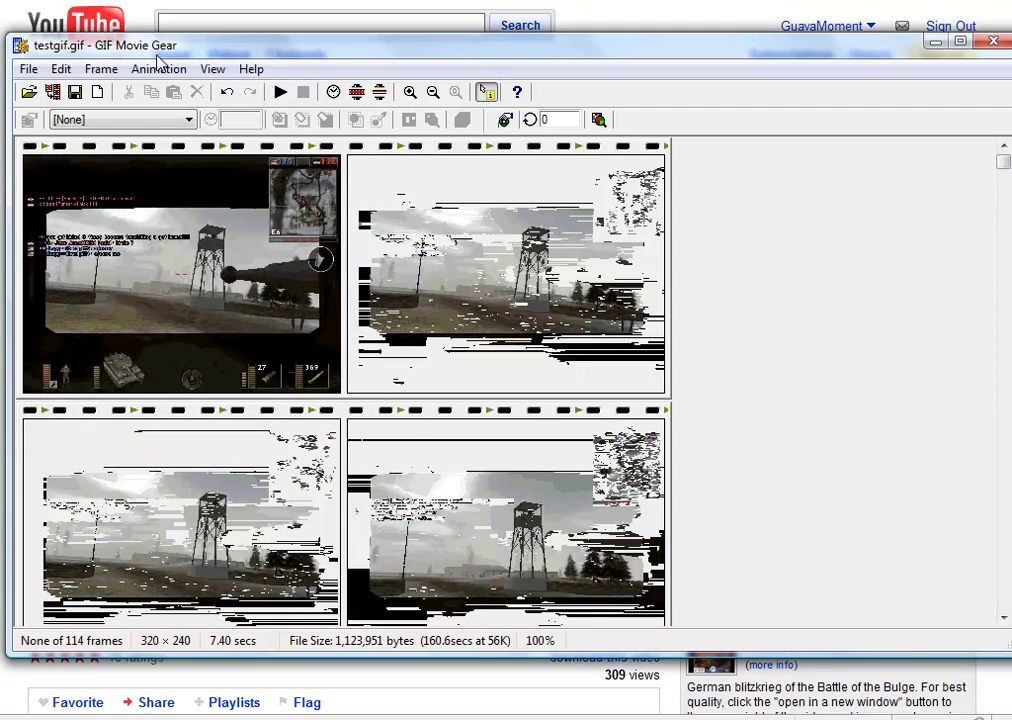
click(159, 68)
click(224, 208)
click(1003, 527)
click(1003, 527)
click(595, 520)
key(Delete)
key(Delete)
key(Delete)
key(Delete)
key(Delete)
key(Delete)
Trim further by deleting the last frame and frames from the start.
click(165, 70)
click(249, 189)
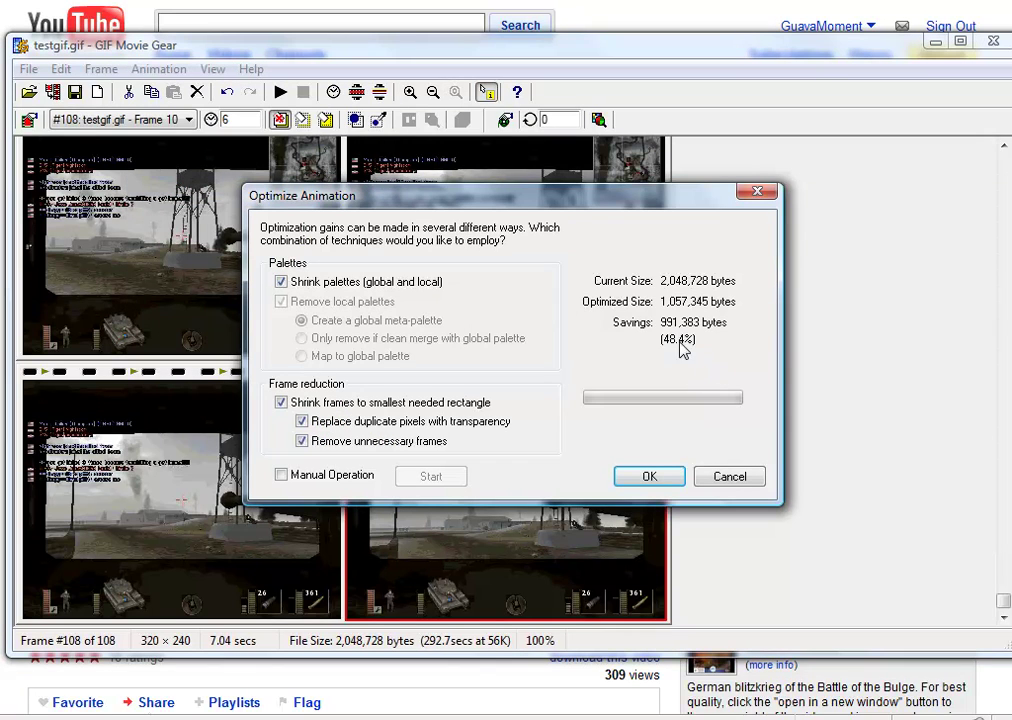
click(729, 477)
key(Delete)
drag(1003, 603, 1001, 158)
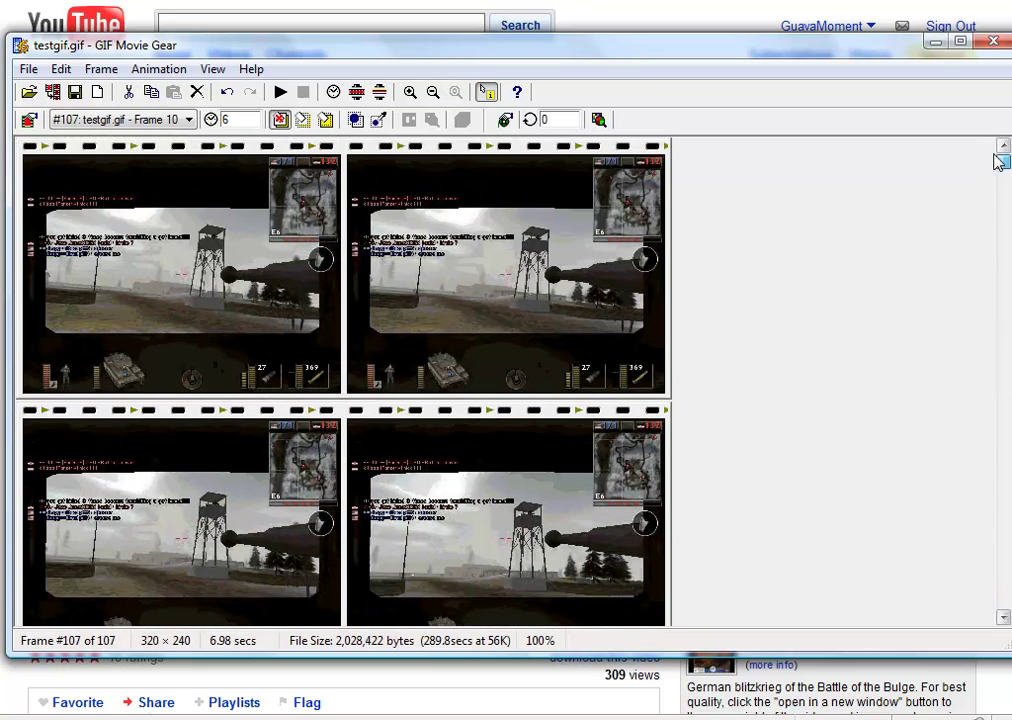
click(210, 245)
key(Delete)
key(Delete)
key(Delete)
Optimize twice with default options, reaching 103 frames and 998,844 bytes.
click(158, 69)
click(210, 190)
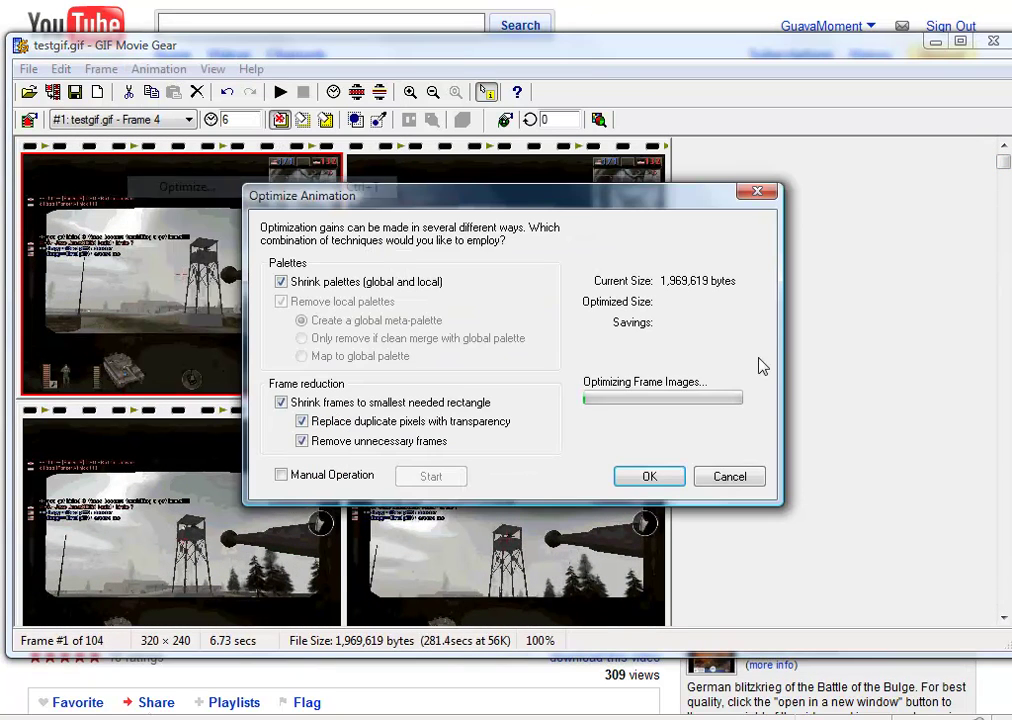
click(657, 477)
click(158, 69)
click(266, 189)
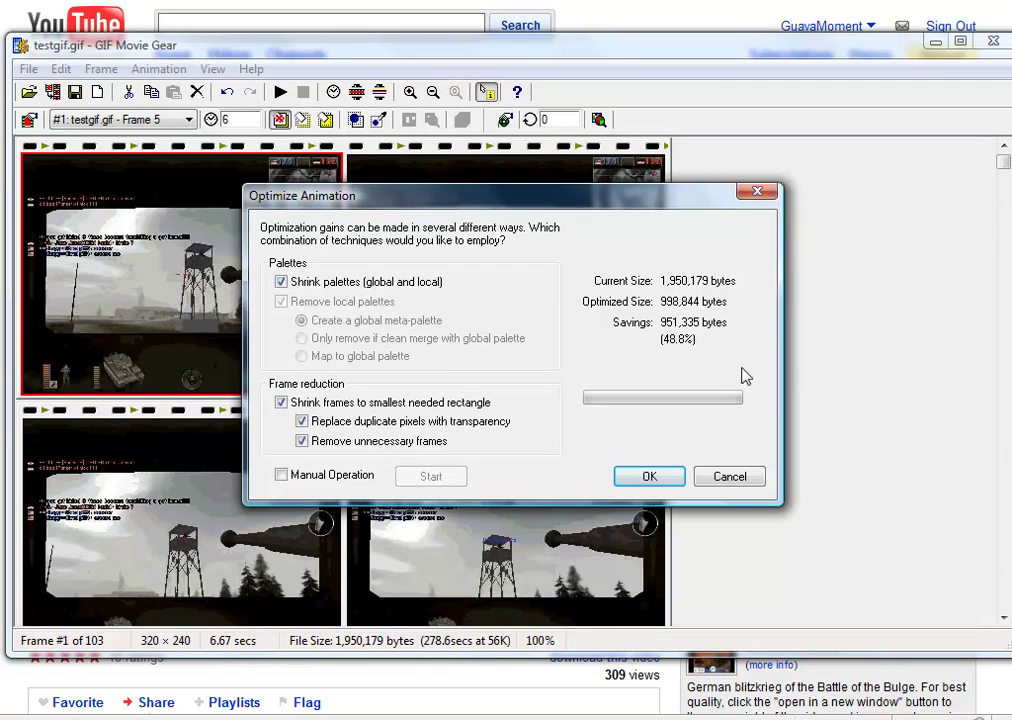
click(658, 478)
drag(1008, 188, 1005, 615)
Set the last frame's delay to 60 in Frame Properties.
click(228, 492)
right_click(228, 492)
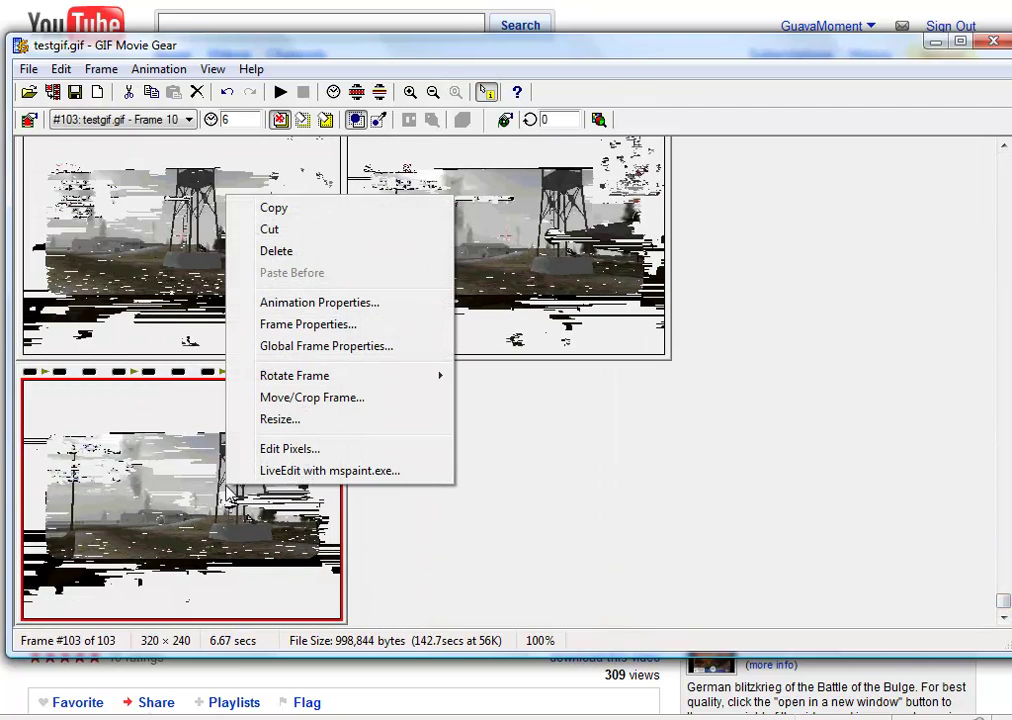
click(316, 326)
double_click(396, 440)
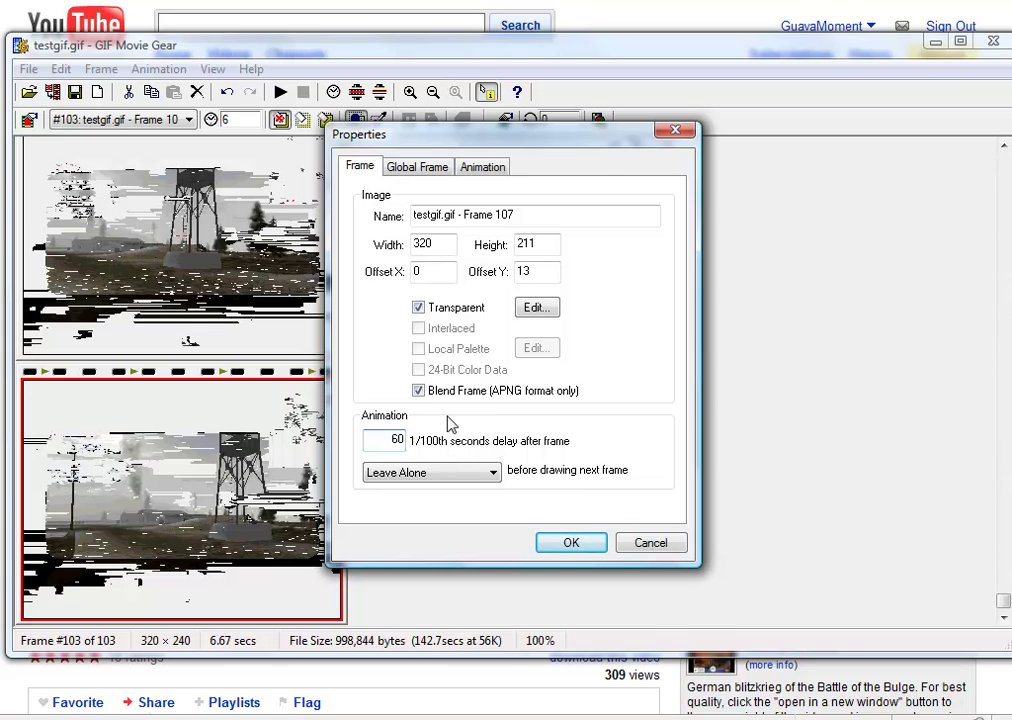
click(563, 546)
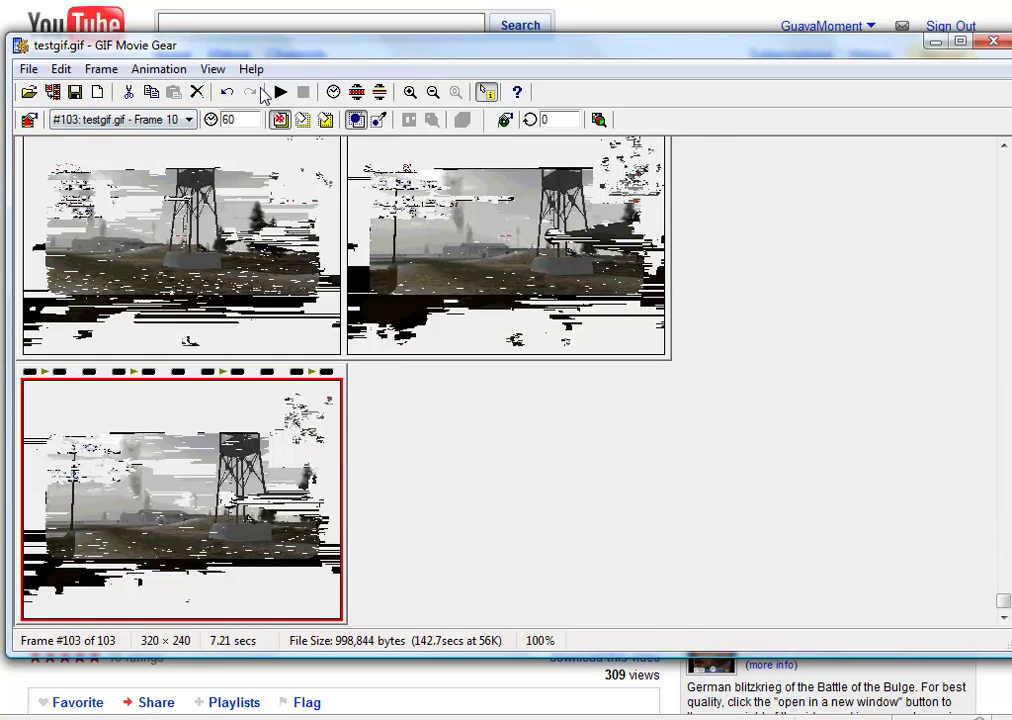
Play a preview of the 7.21-second animation, then close it.
click(280, 92)
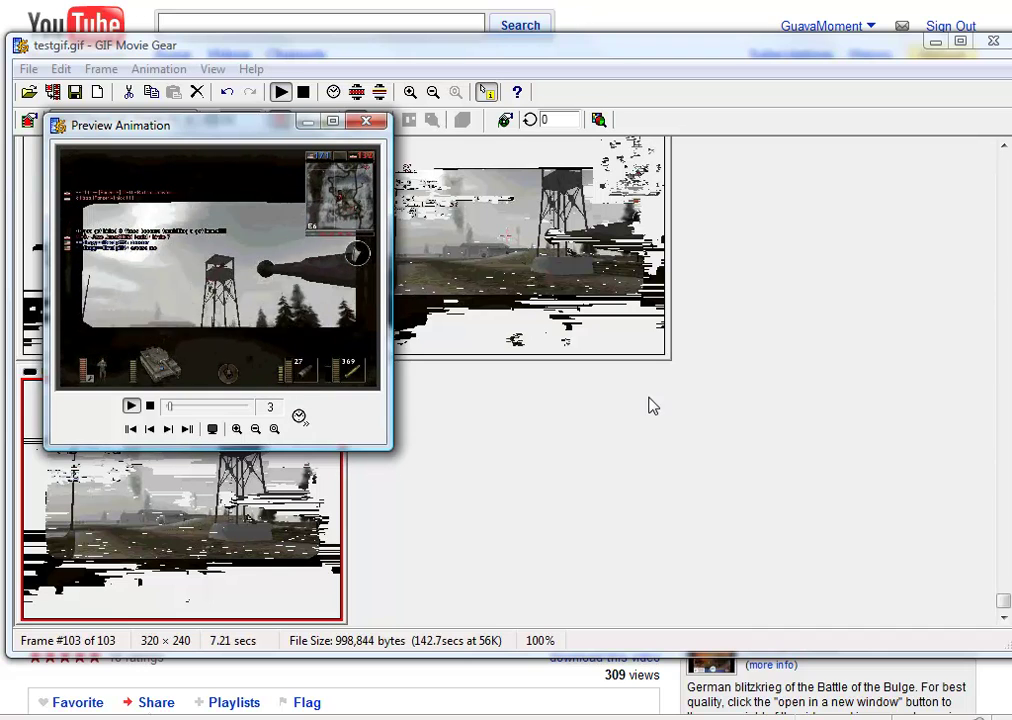
click(366, 121)
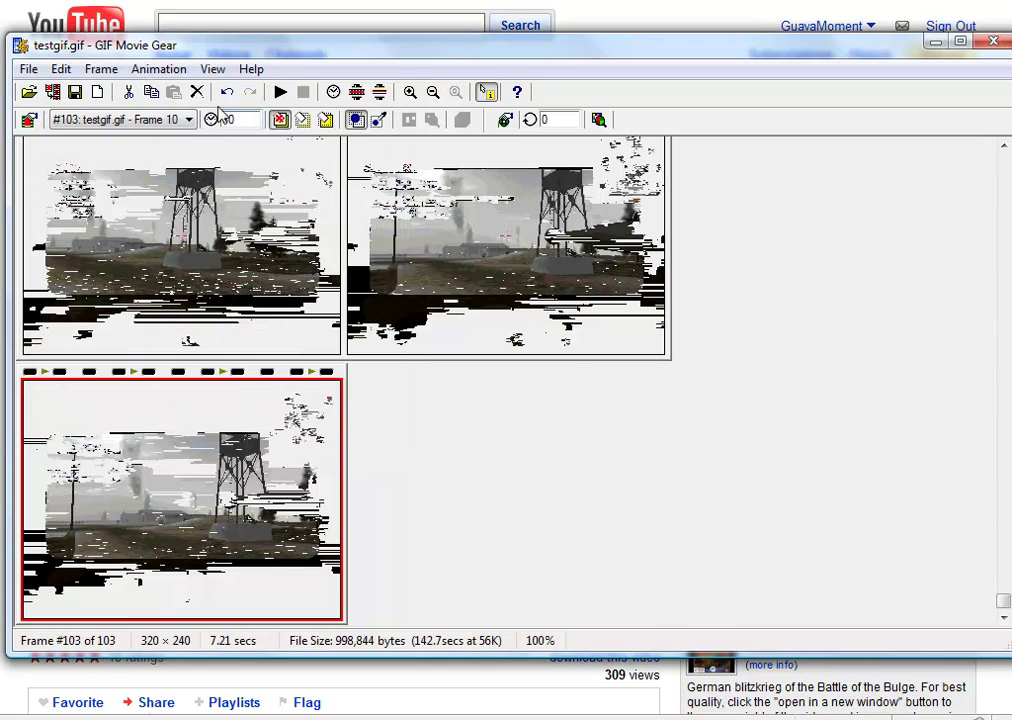
click(163, 70)
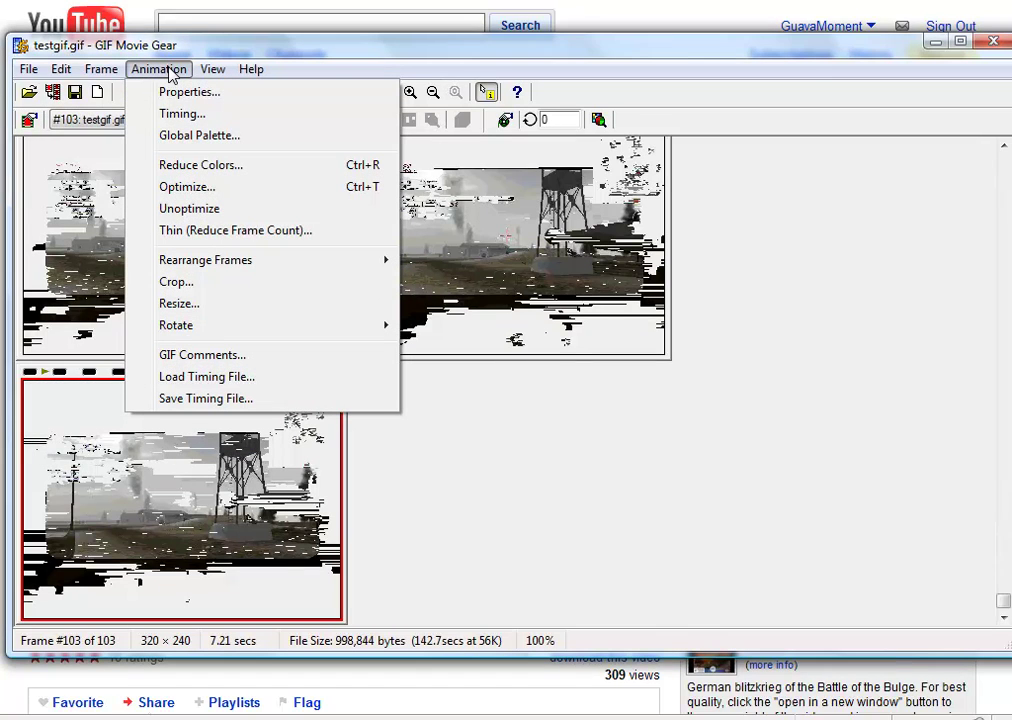
In Reduce Colors, try 32 and 16 colors, then apply a 64-color palette.
click(192, 165)
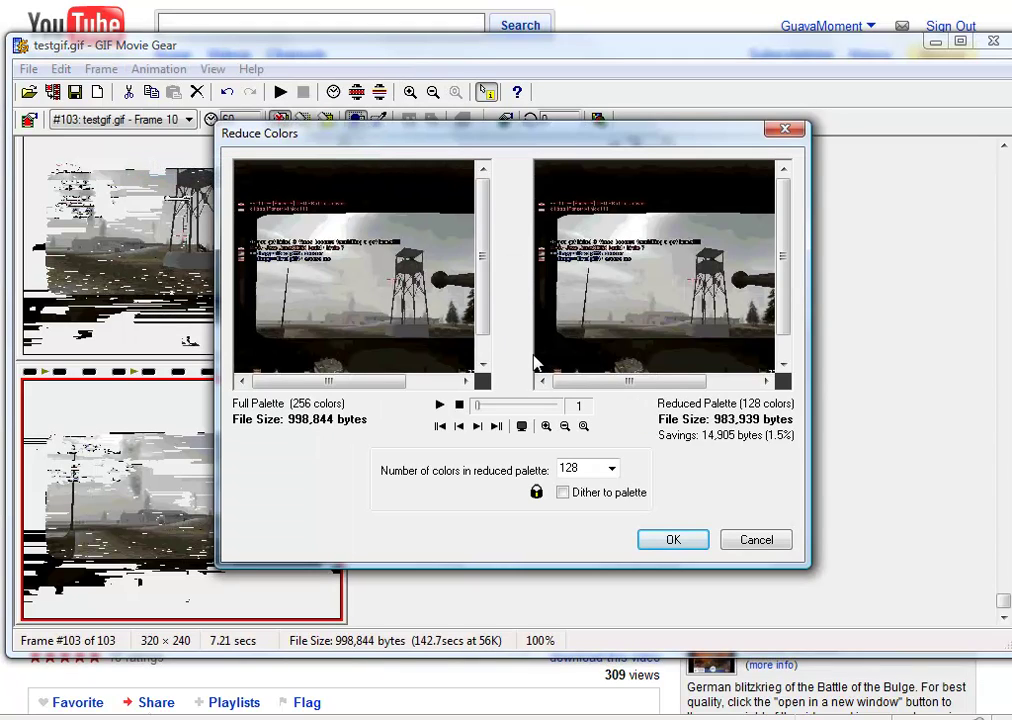
click(611, 469)
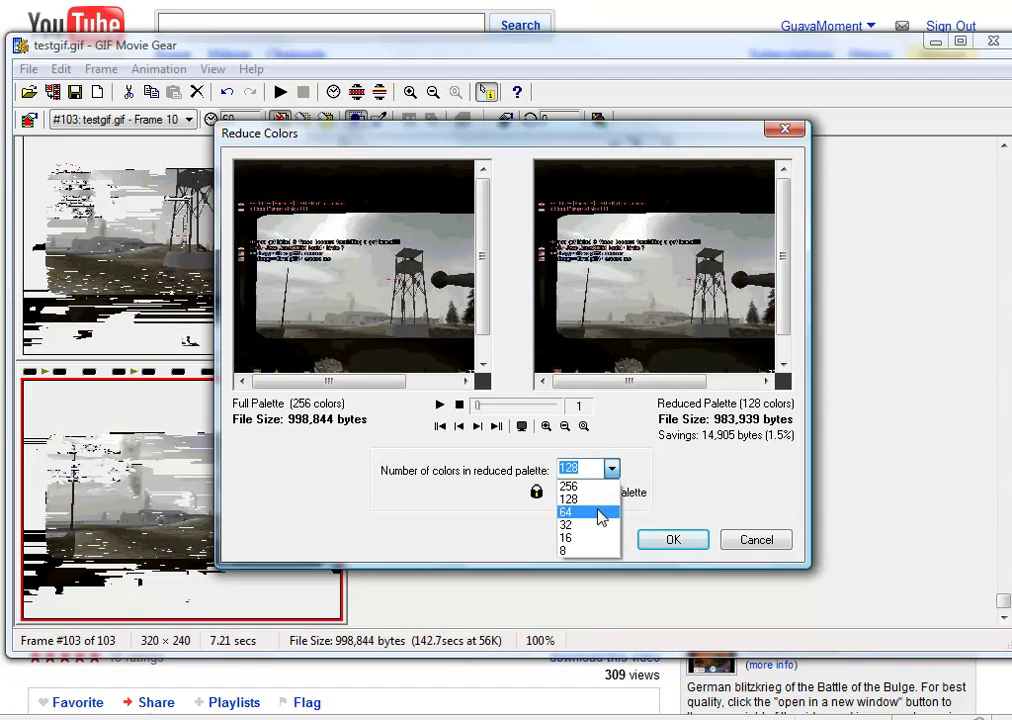
click(578, 512)
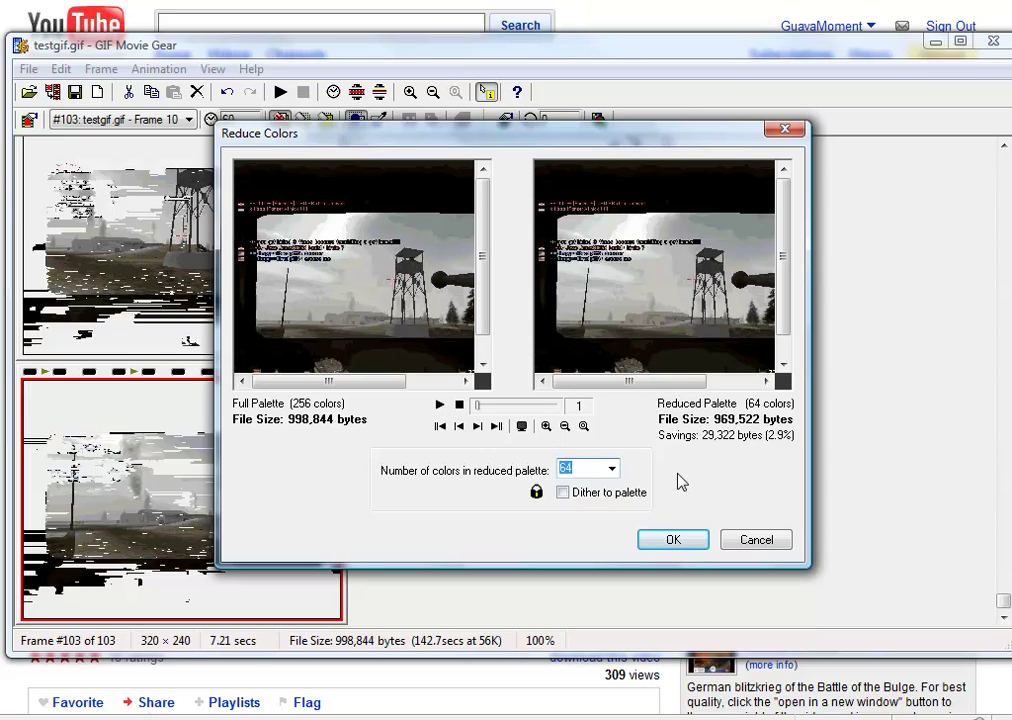
click(612, 470)
click(585, 524)
drag(674, 381, 592, 409)
click(612, 469)
click(585, 536)
click(611, 469)
click(585, 512)
click(672, 540)
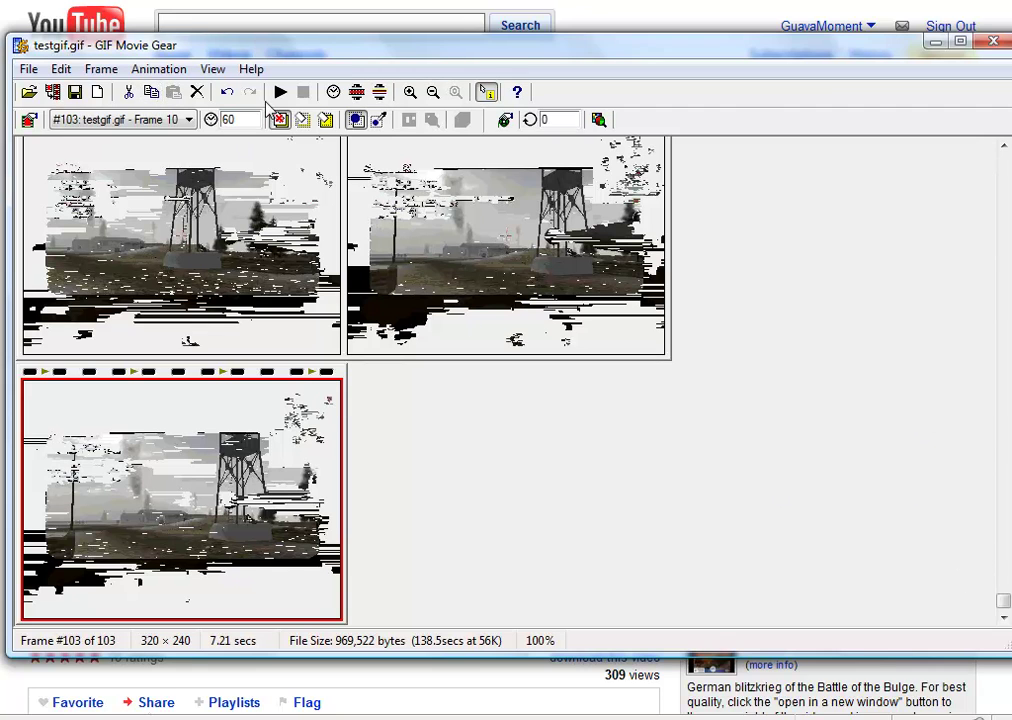
drag(1004, 602, 1005, 145)
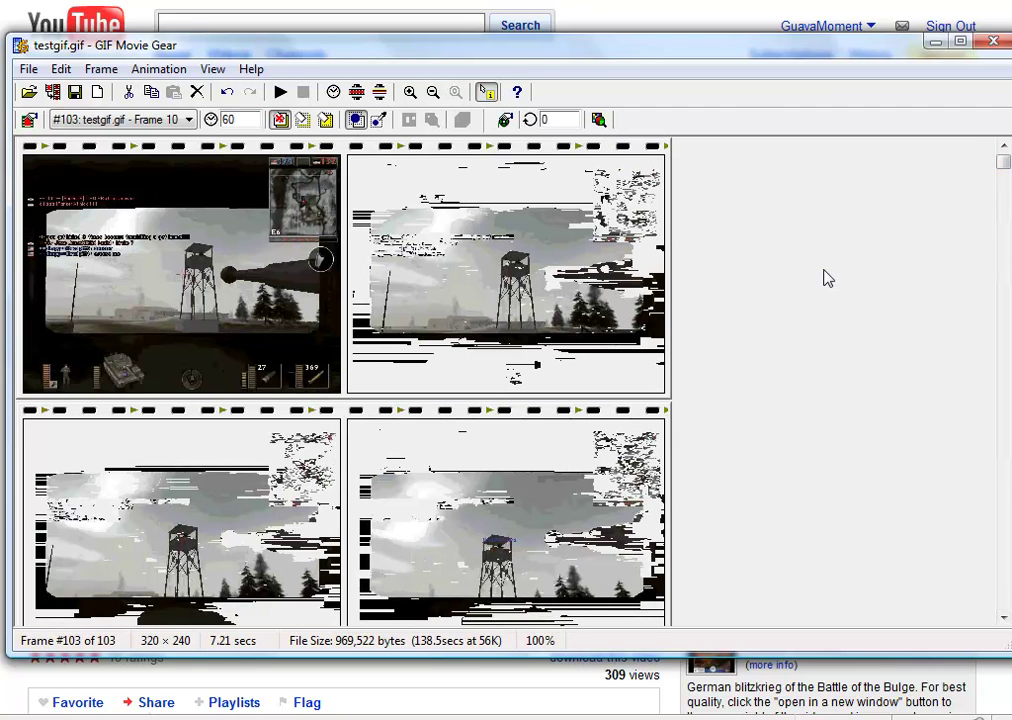
click(160, 69)
mouse_move(355, 262)
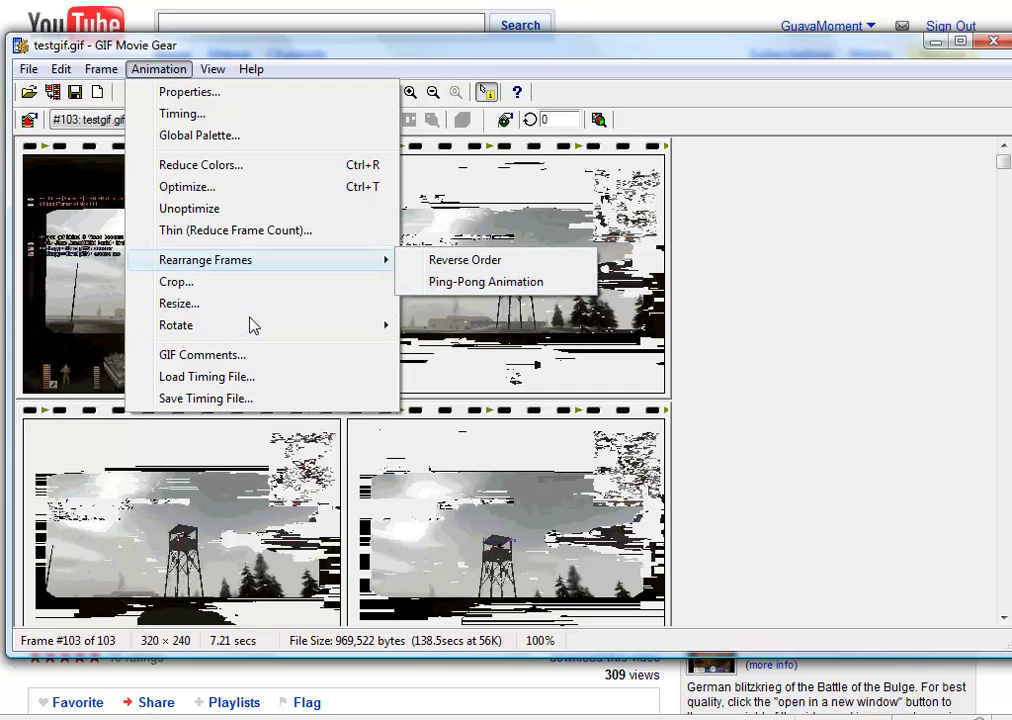
mouse_move(389, 328)
click(437, 334)
click(280, 91)
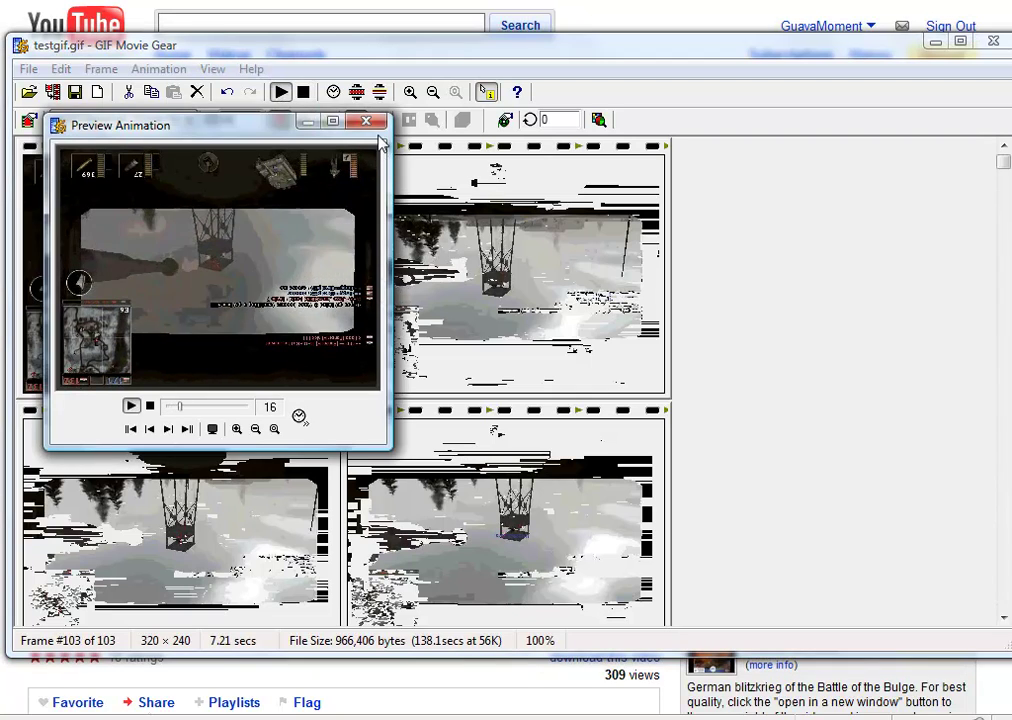
click(366, 123)
click(158, 69)
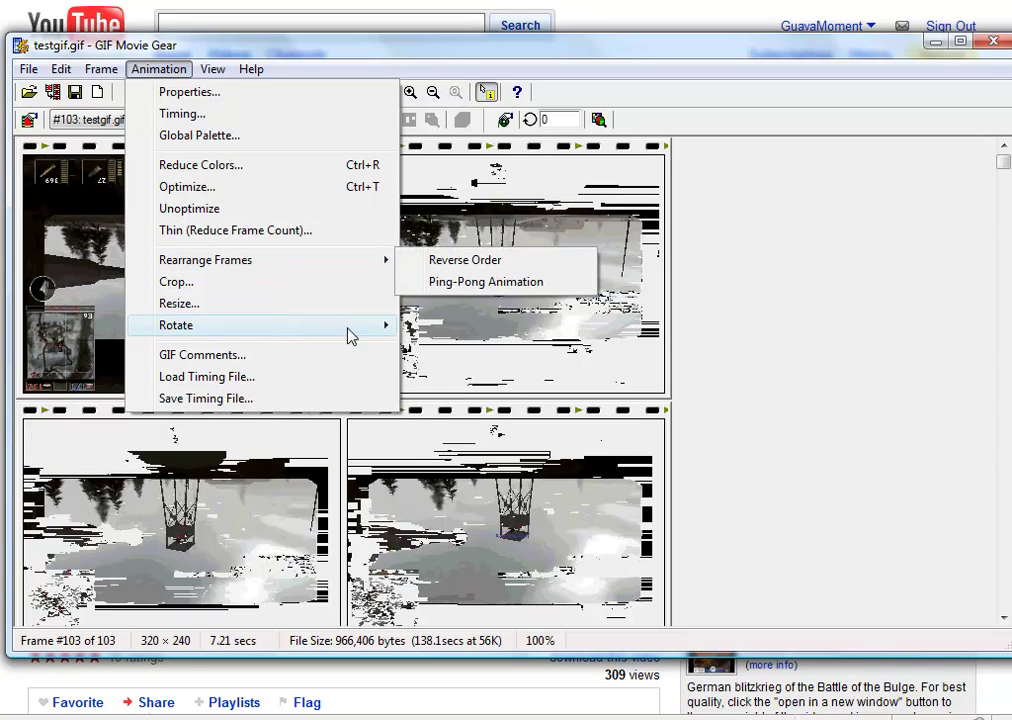
mouse_move(350, 330)
click(484, 330)
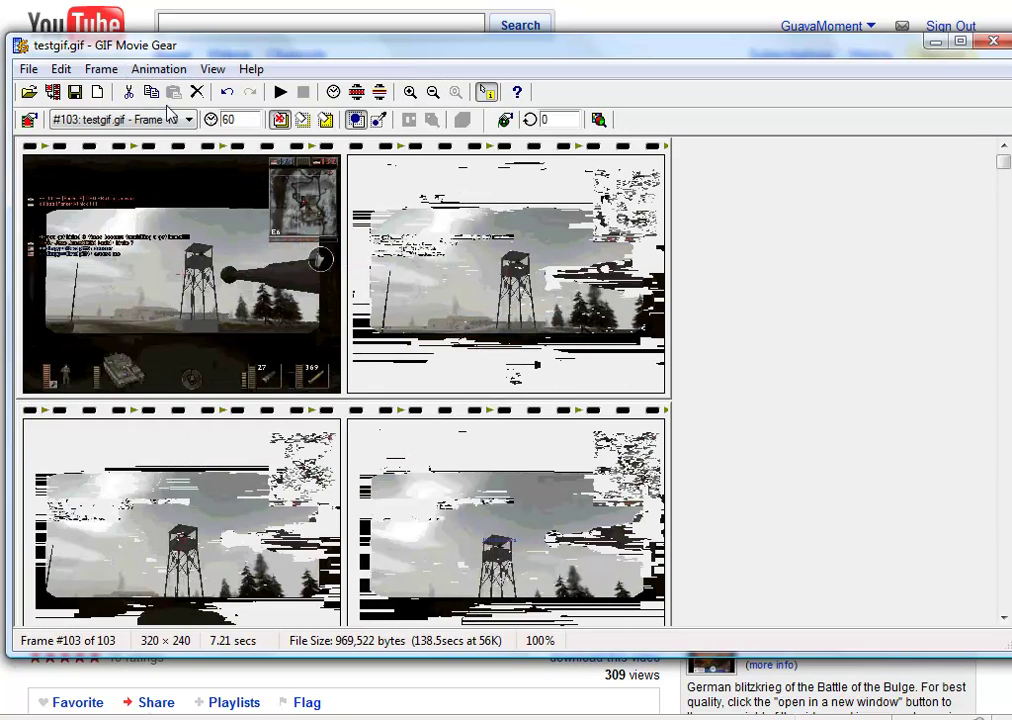
click(103, 71)
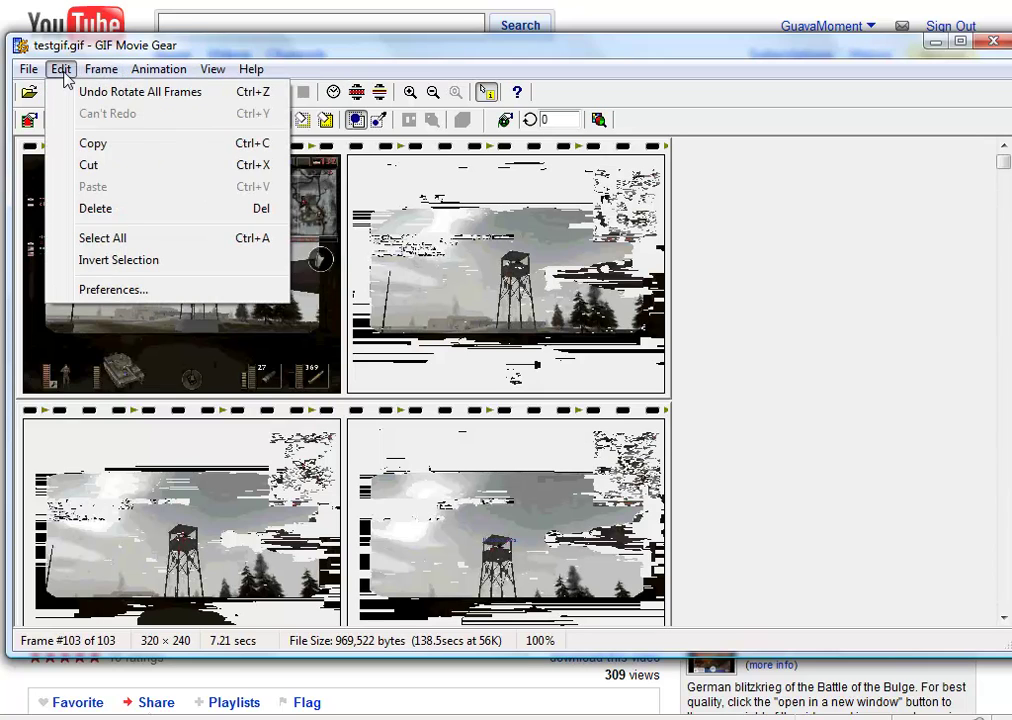
click(955, 357)
click(210, 253)
right_click(210, 253)
LiveEdit frame #1 in Paint, scribble pencil loops around the watchtower, save and close Paint.
click(248, 141)
click(200, 272)
right_click(200, 272)
click(270, 545)
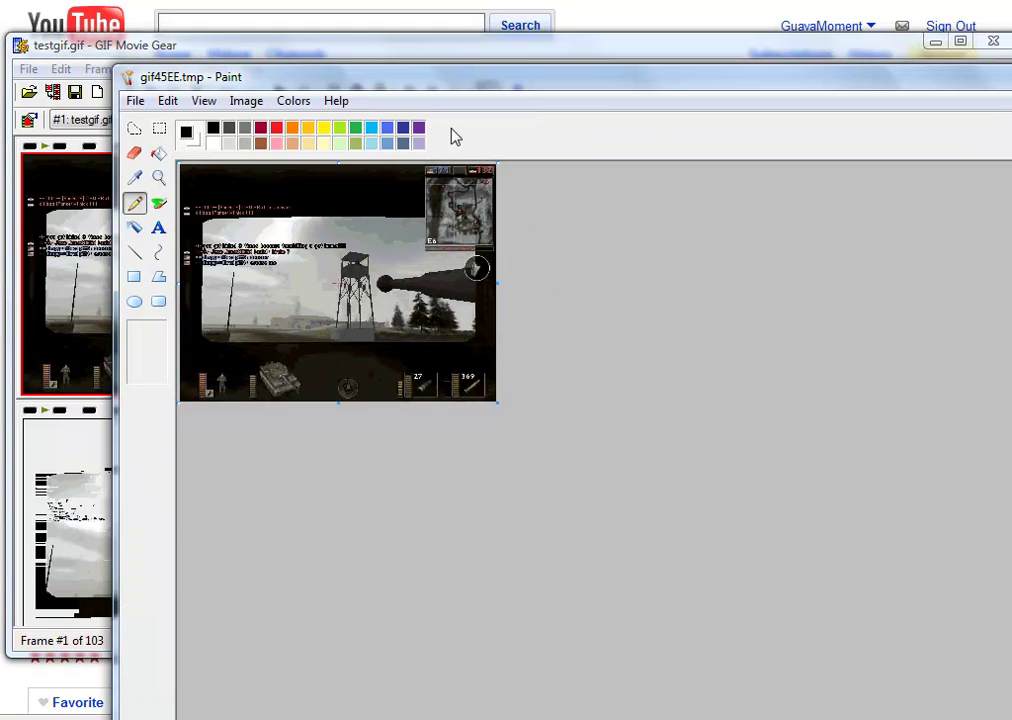
mouse_move(238, 222)
mouse_down()
mouse_move(282, 240)
mouse_move(300, 230)
mouse_move(350, 335)
mouse_up()
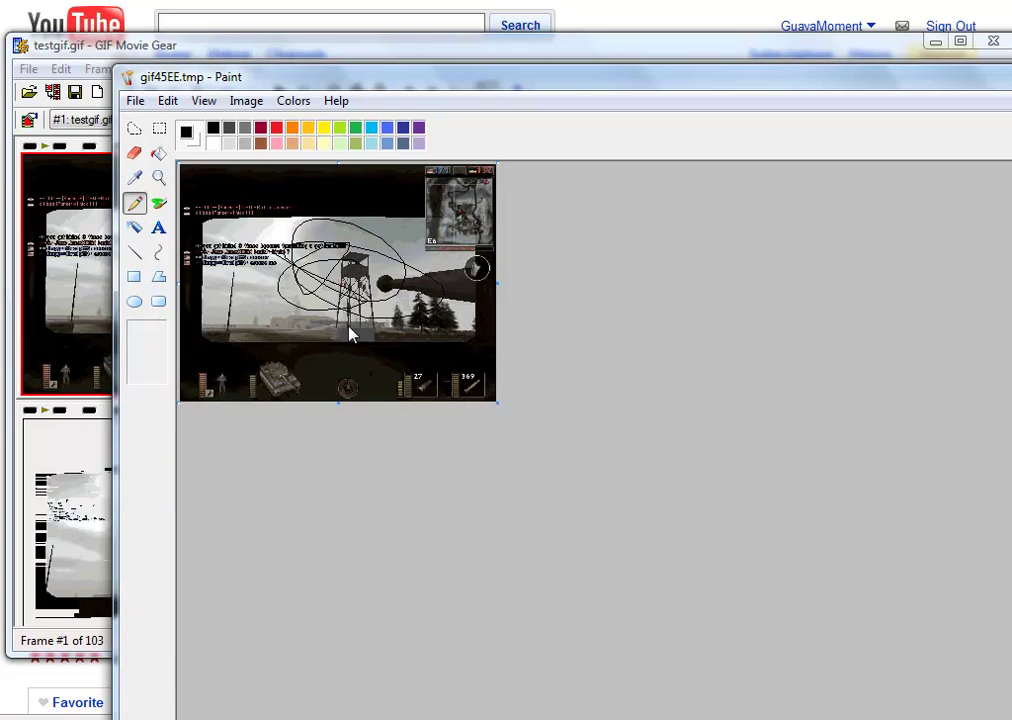
click(135, 100)
click(152, 170)
key(alt+F4)
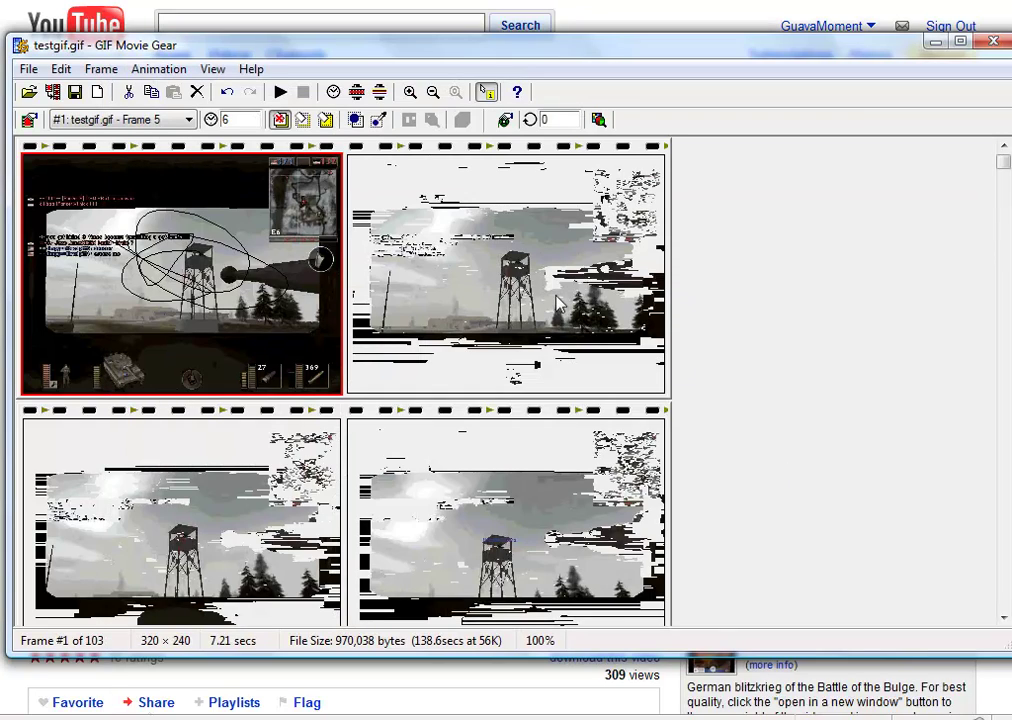
Open Save As, check the available save file types, and cancel without saving.
click(27, 70)
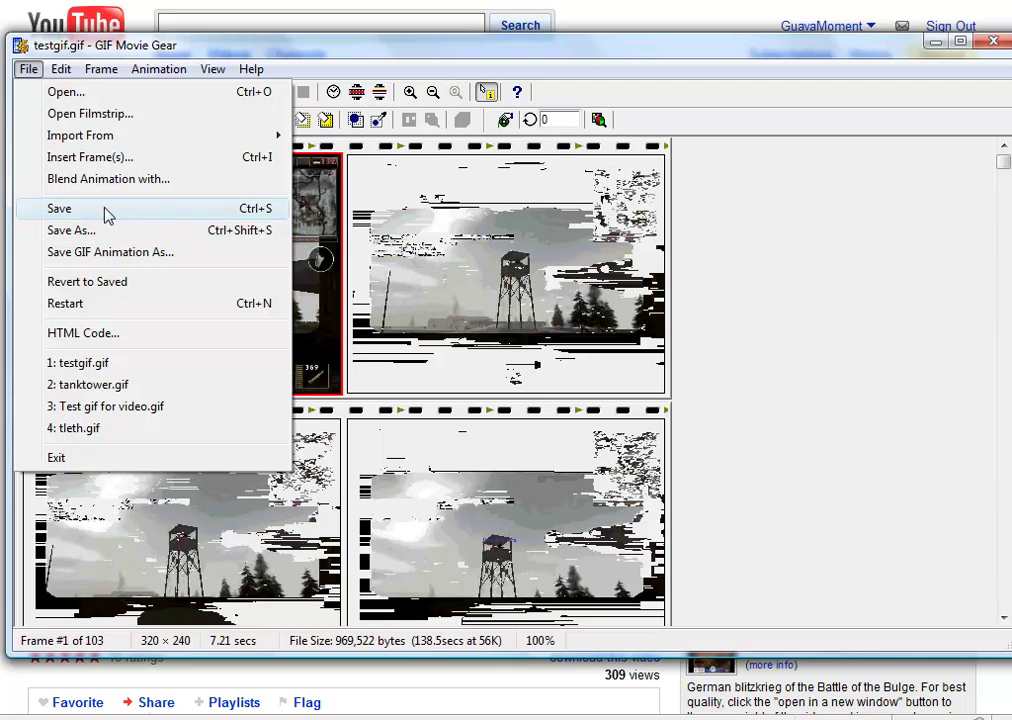
click(107, 229)
click(415, 468)
click(415, 470)
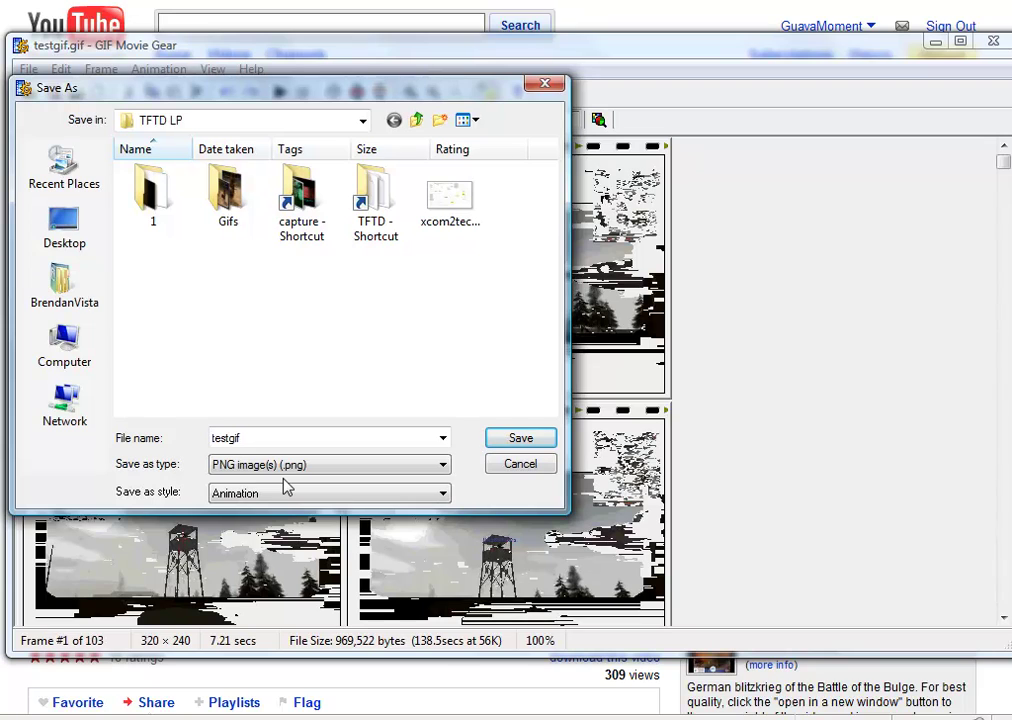
click(508, 468)
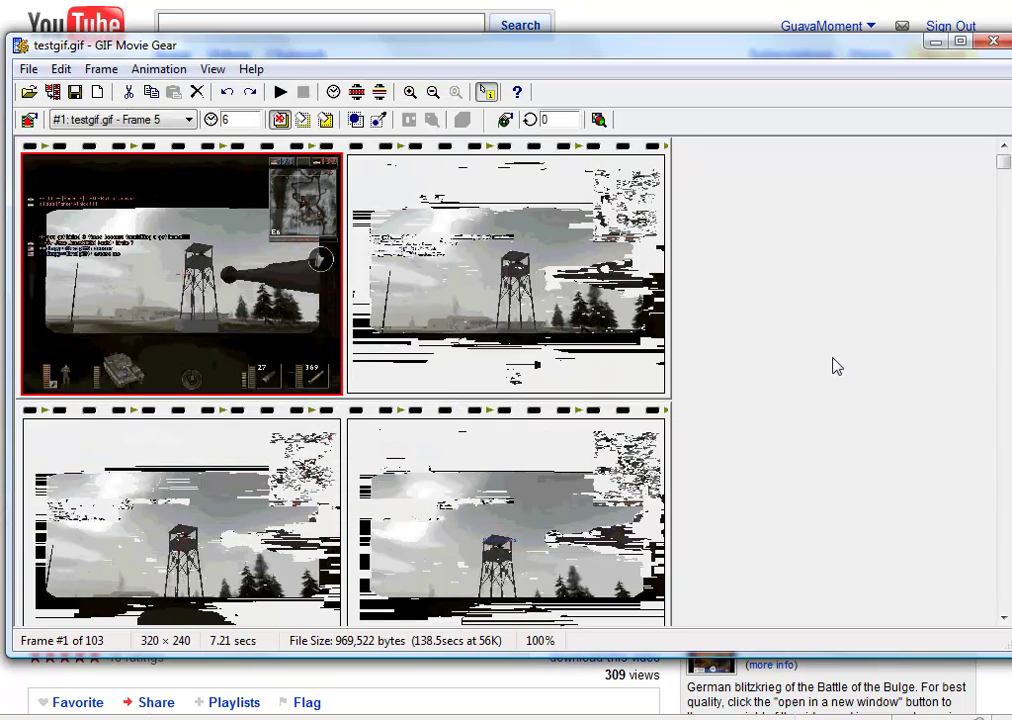